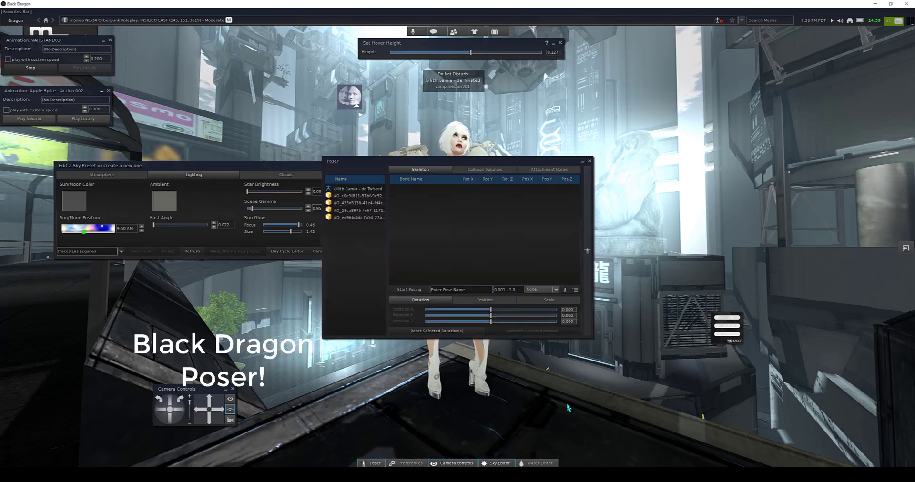
Step: Move the Poser window clear of the avatar and select the own avatar as the one to pose
drag(472, 162, 736, 168)
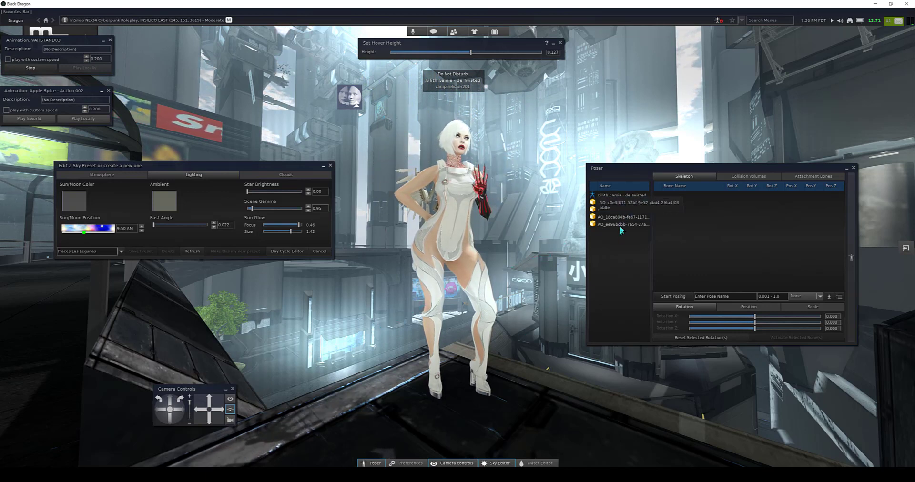
click(620, 195)
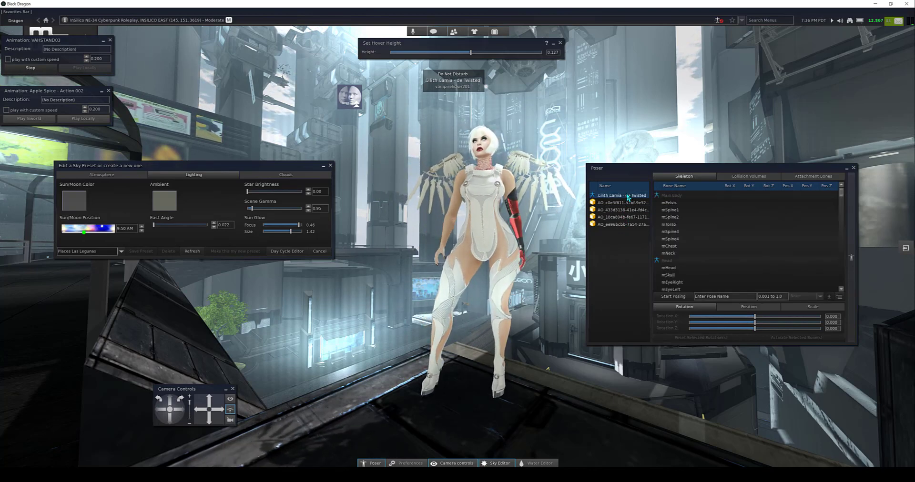
drag(642, 168, 666, 166)
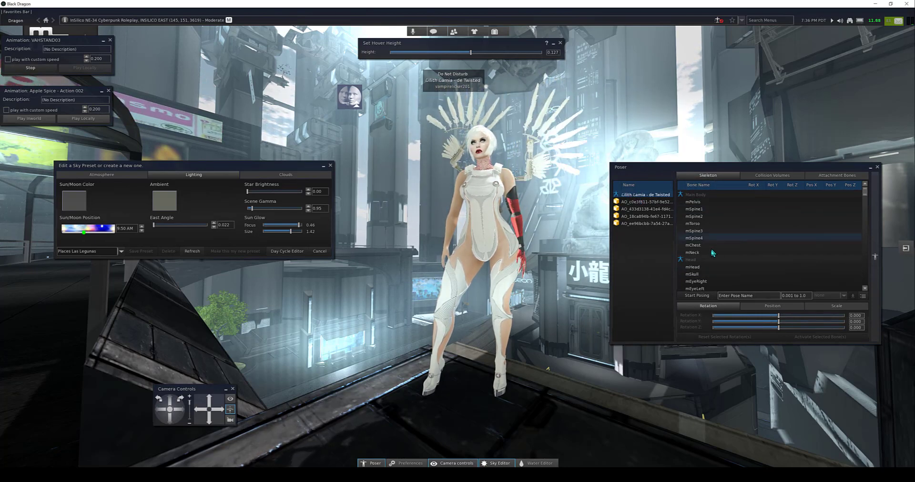
Step: Look through the avatar's whole skeleton bone list, from the main body bones to the hind limbs, and return to its start
scroll(710, 228, down, 10)
scroll(713, 254, down, 10)
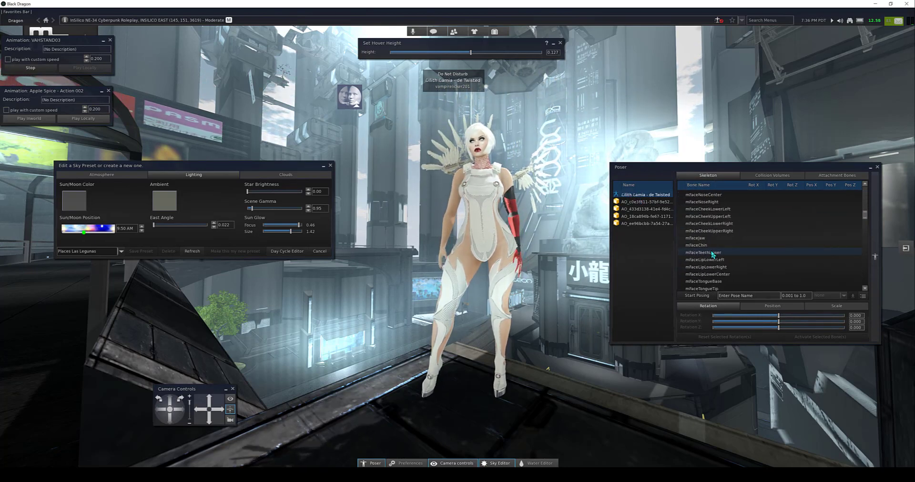
scroll(712, 254, down, 10)
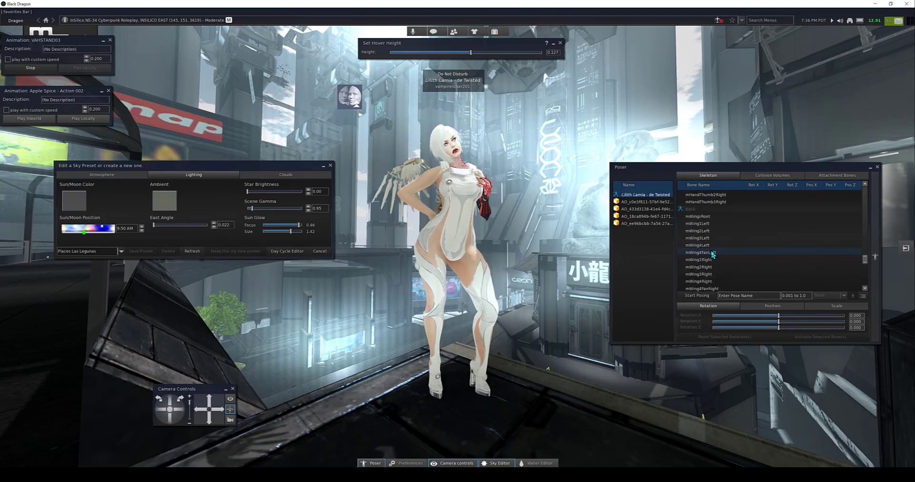
scroll(713, 254, down, 10)
scroll(713, 255, down, 3)
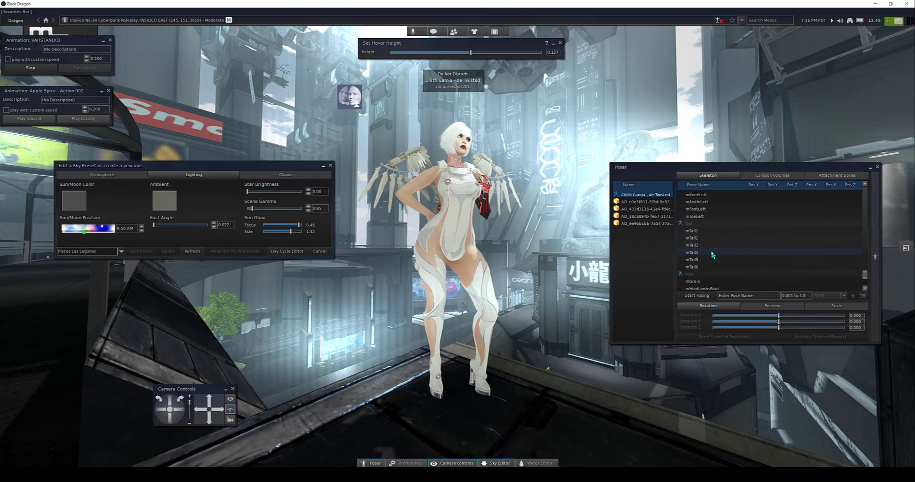
scroll(713, 255, down, 3)
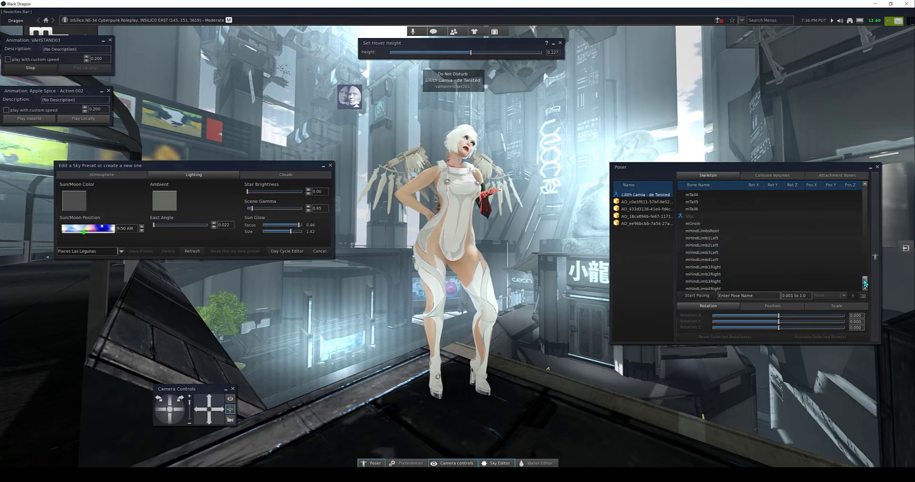
drag(864, 283, 868, 190)
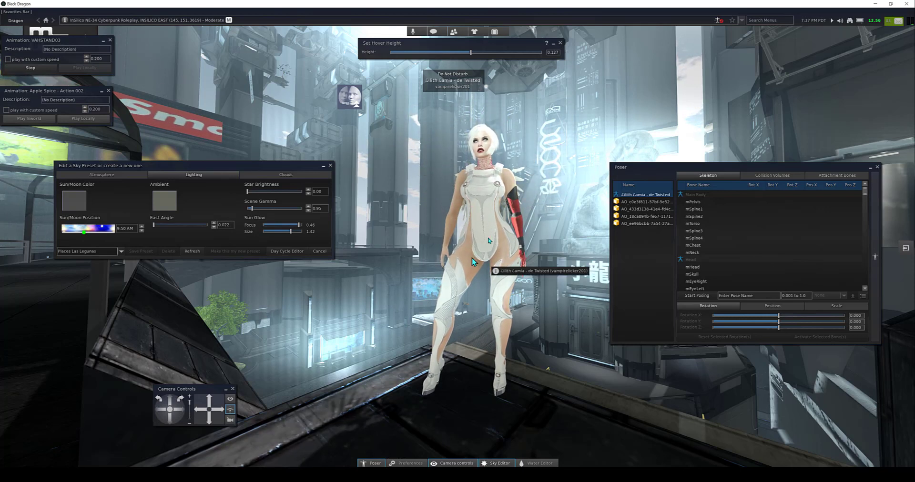
Step: Start posing the avatar and save the current pose under the name INSILICO Stand
click(702, 296)
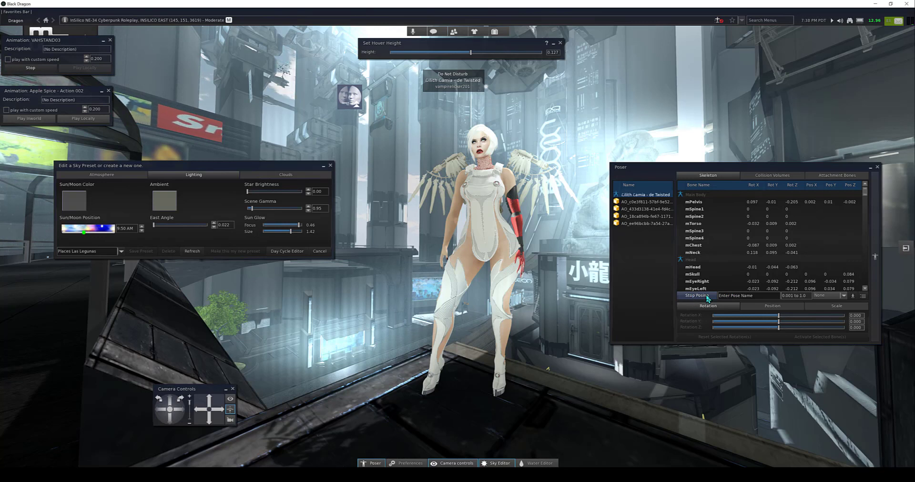
click(728, 296)
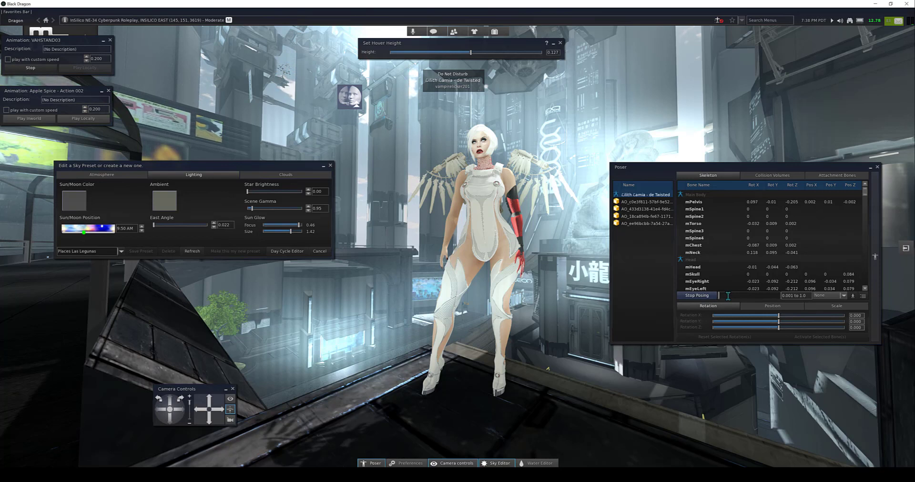
text(IN)
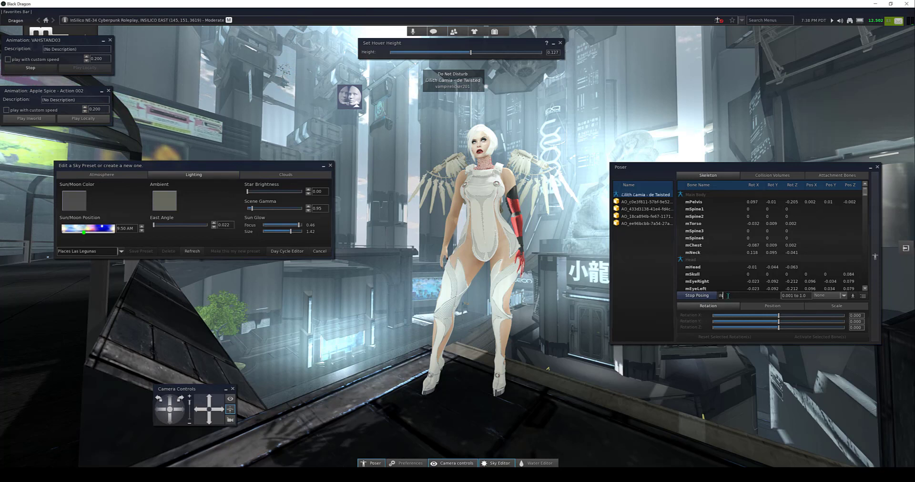
text(SILICO Stand)
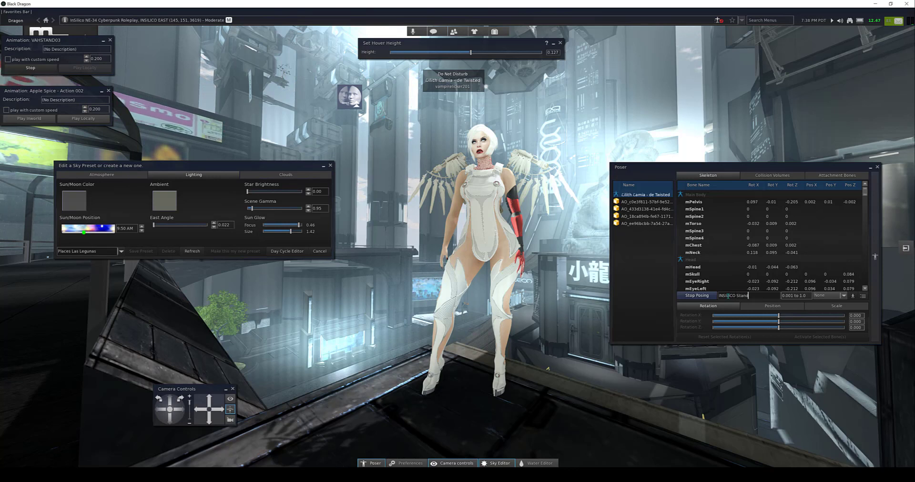
click(852, 296)
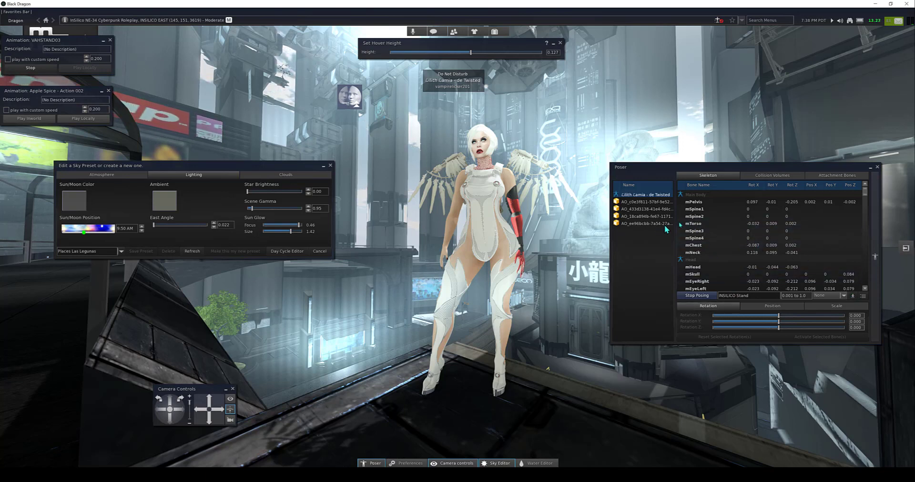
Step: Inspect the mPelvis bone's rotation and position settings, and check the rotation of the mSpine2 bone
click(693, 202)
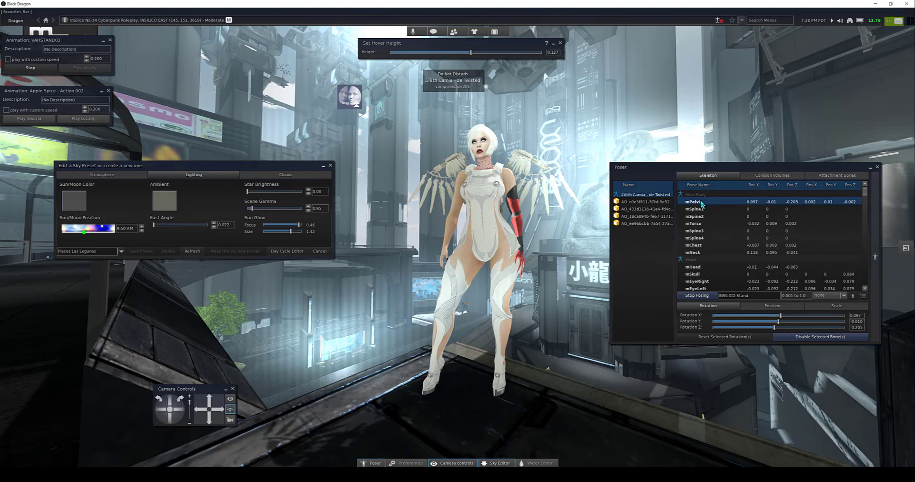
click(763, 309)
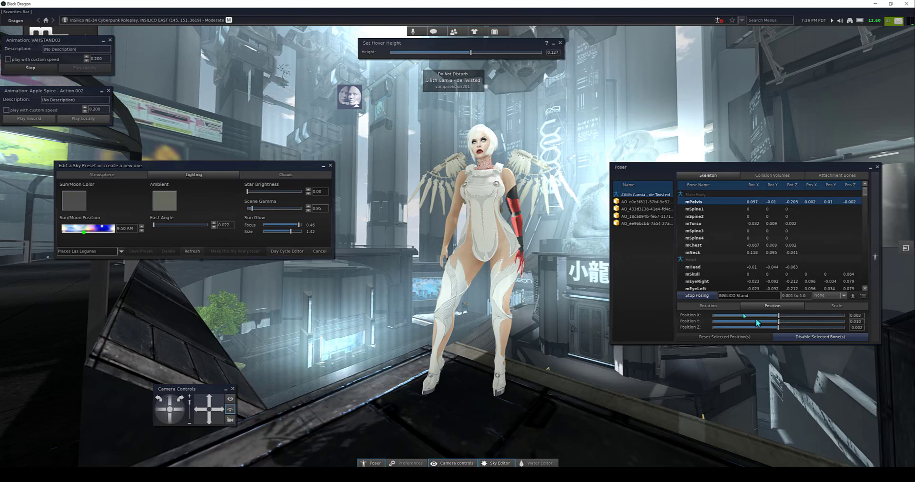
click(720, 306)
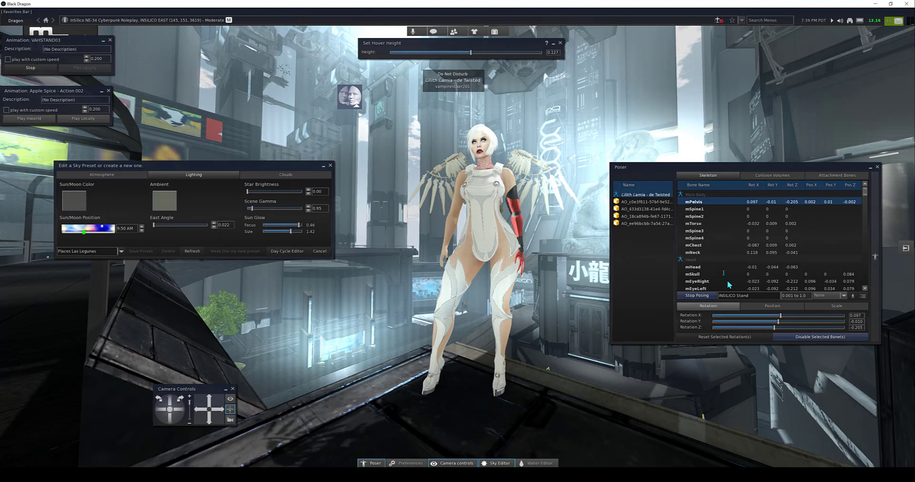
click(710, 216)
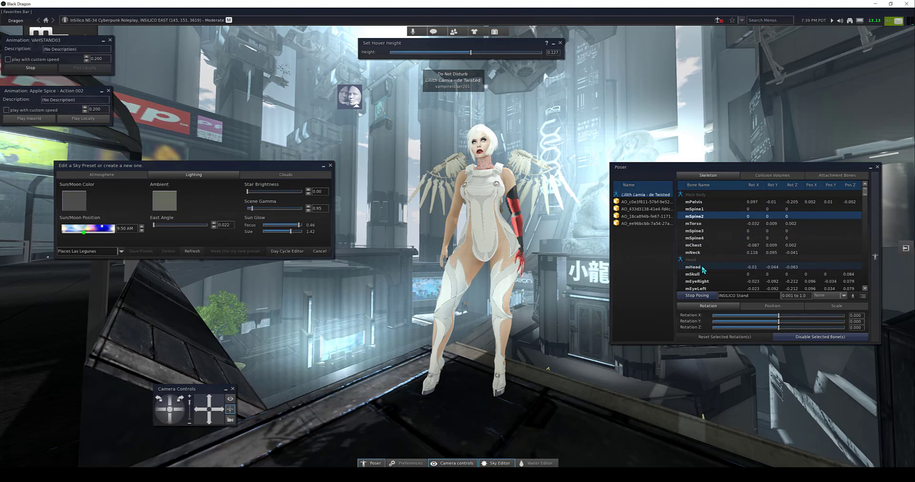
Step: Examine the rotation and position values of the head, face, arm, wing, leg, tail and hind limb bones
scroll(721, 266, down, 3)
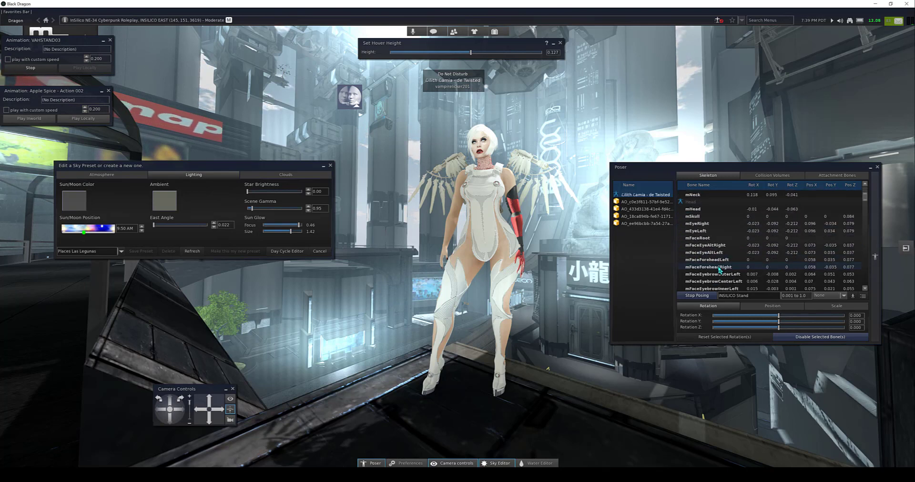
scroll(720, 269, down, 4)
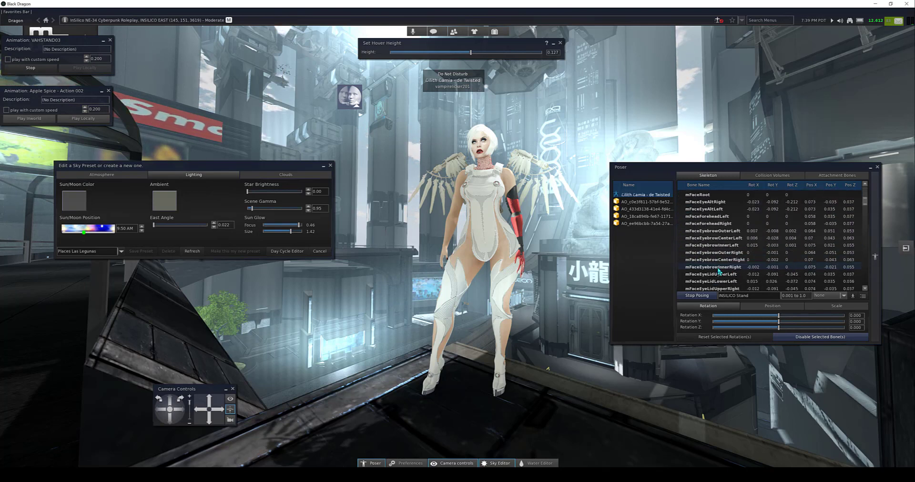
scroll(719, 270, down, 5)
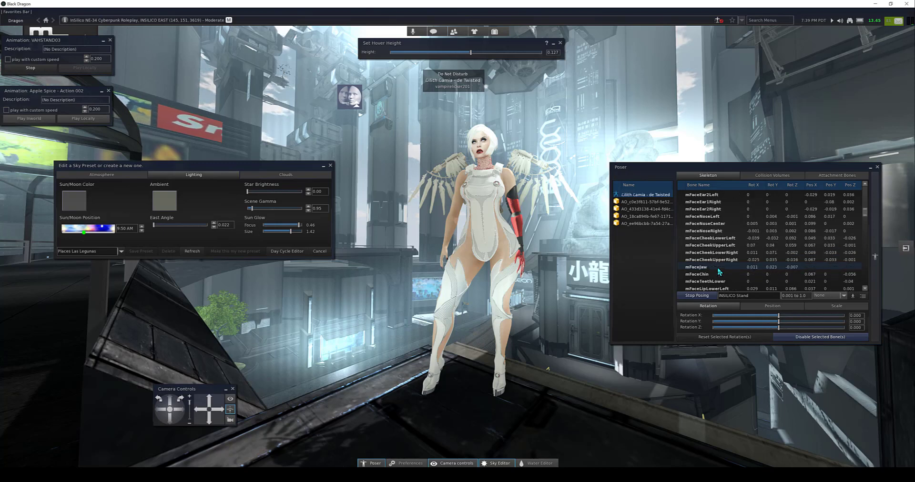
scroll(718, 271, down, 5)
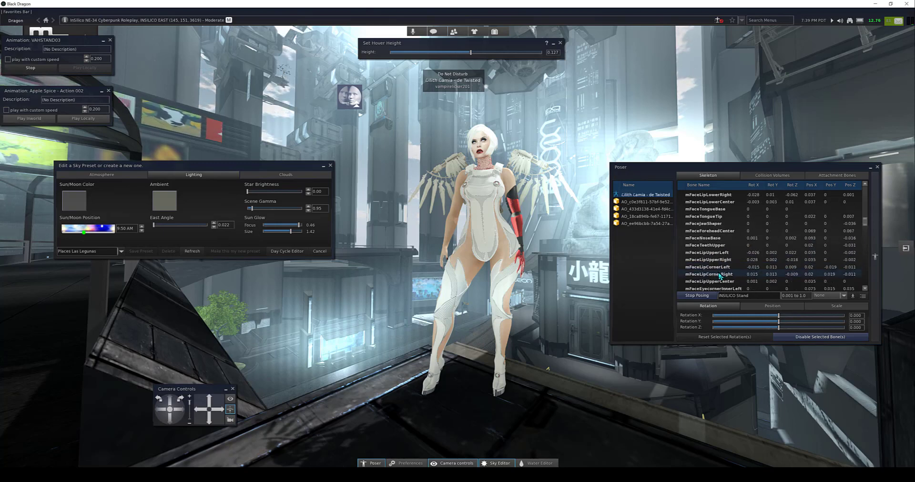
scroll(717, 274, down, 2)
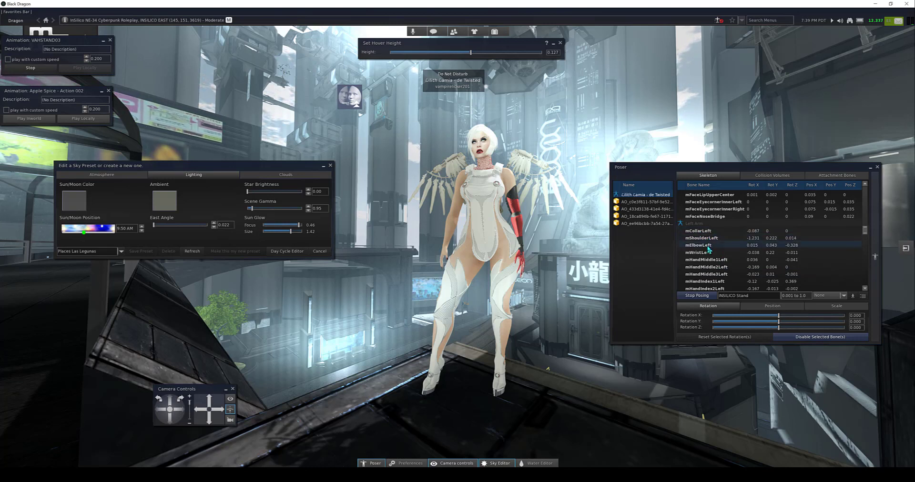
scroll(723, 266, down, 9)
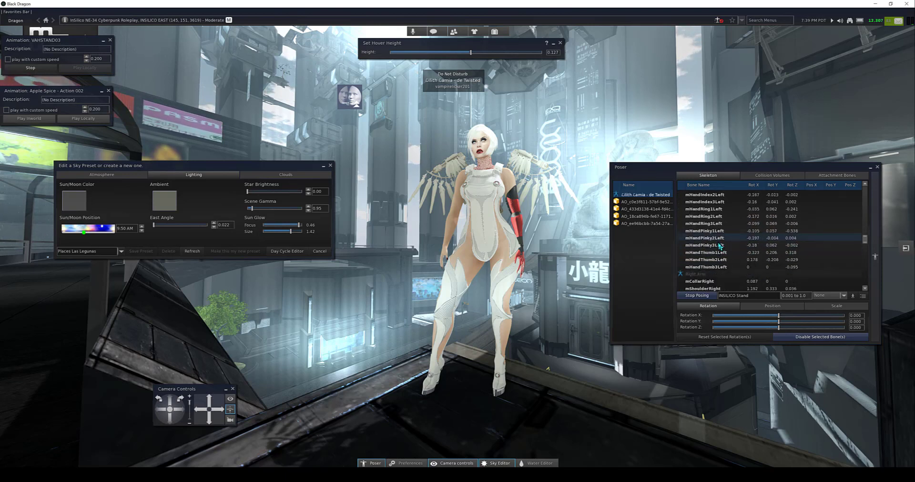
scroll(719, 248, down, 5)
scroll(717, 255, down, 7)
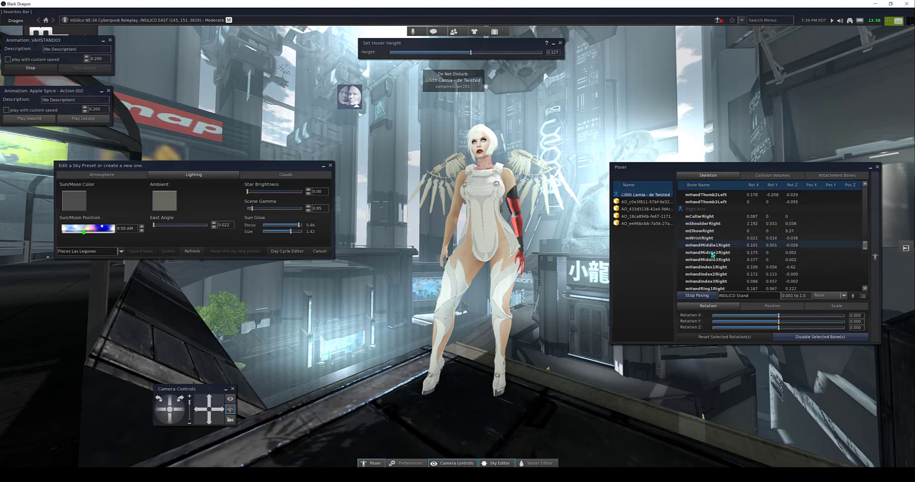
scroll(712, 255, down, 18)
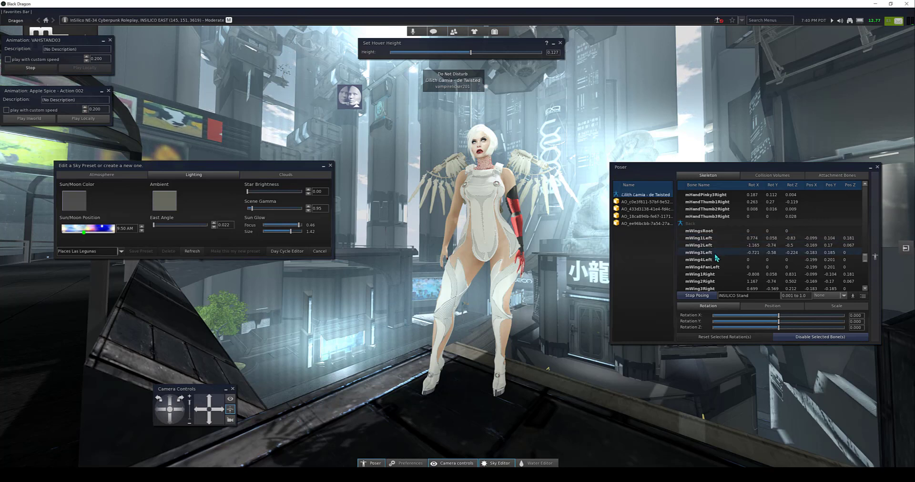
scroll(715, 257, down, 4)
scroll(716, 260, down, 4)
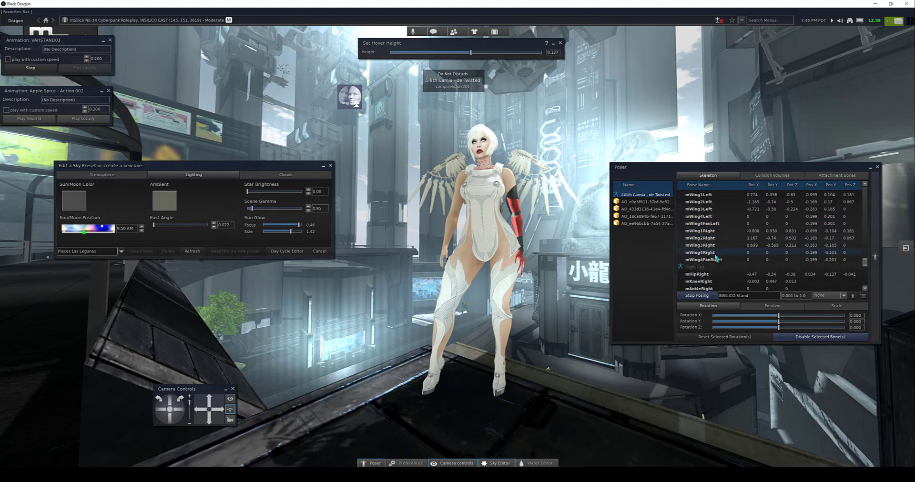
scroll(715, 264, down, 3)
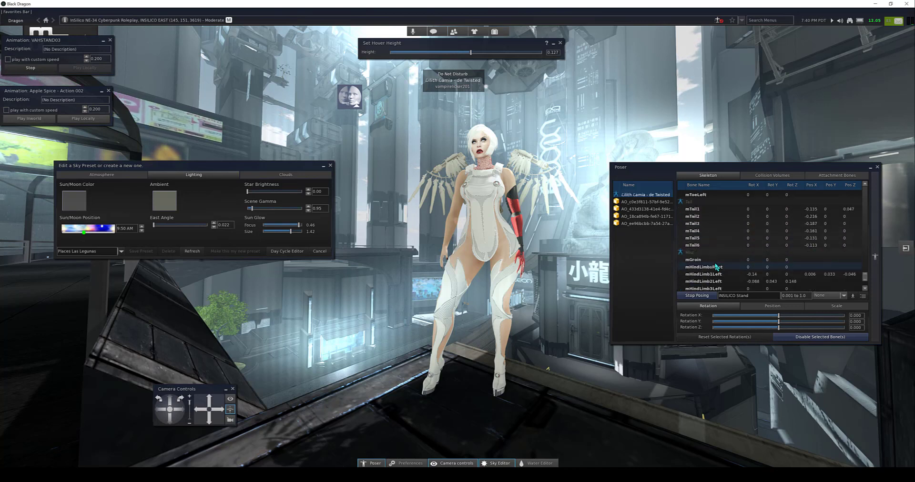
scroll(716, 270, down, 2)
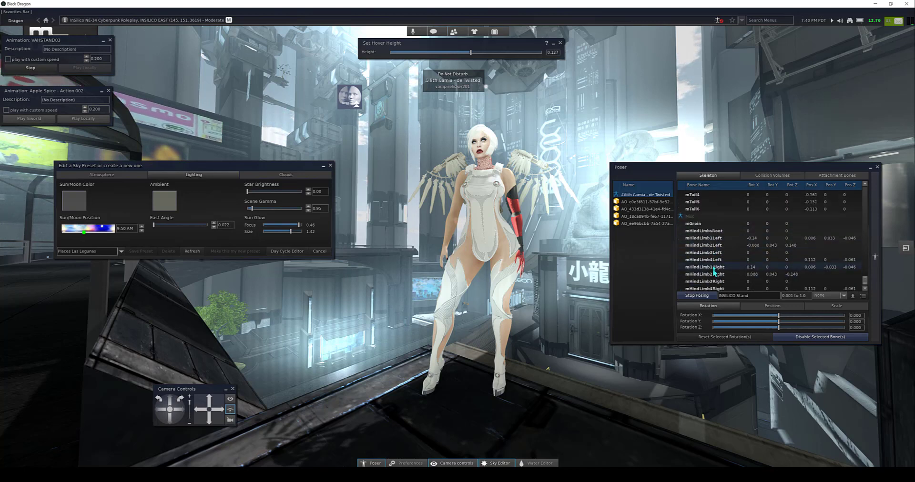
scroll(715, 232, down, 1)
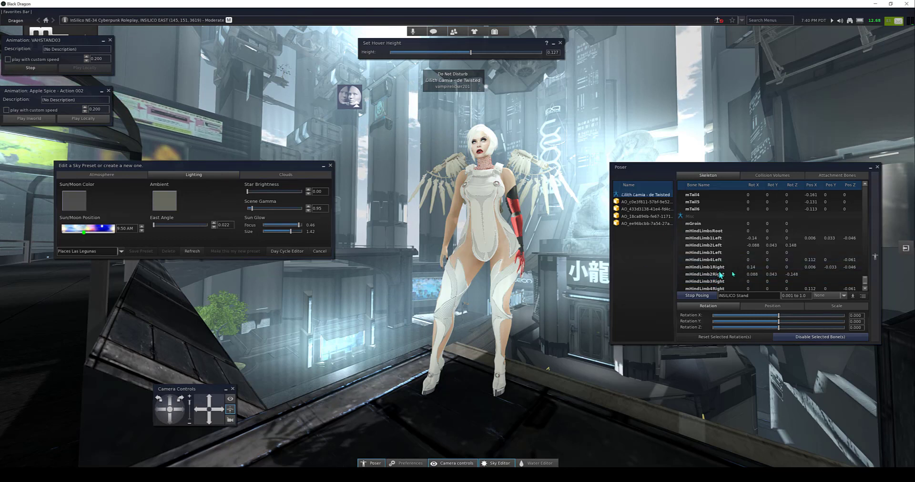
Step: Stop posing the avatar and play the Apple Spice - Action 002 animation inworld
click(699, 296)
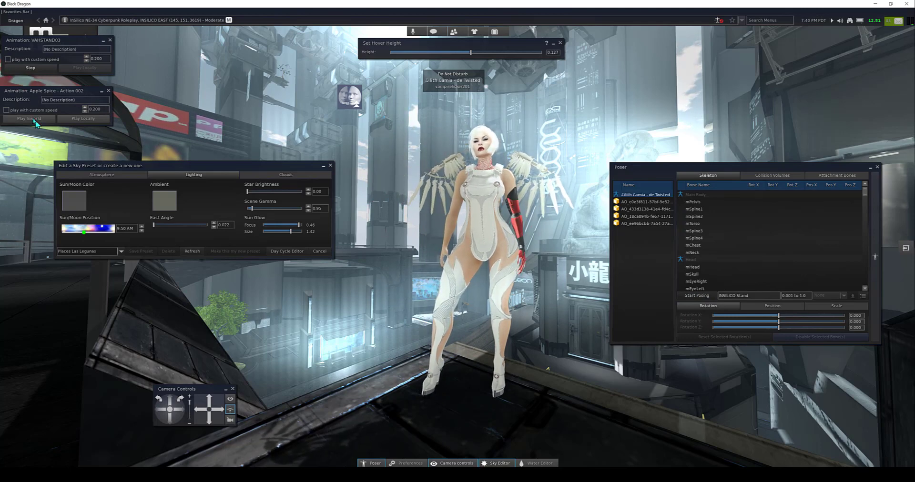
drag(49, 95, 58, 96)
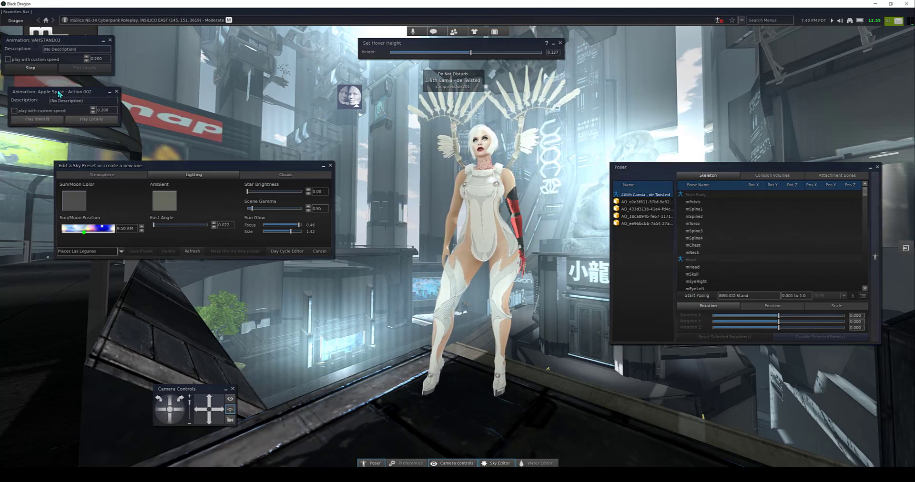
click(45, 120)
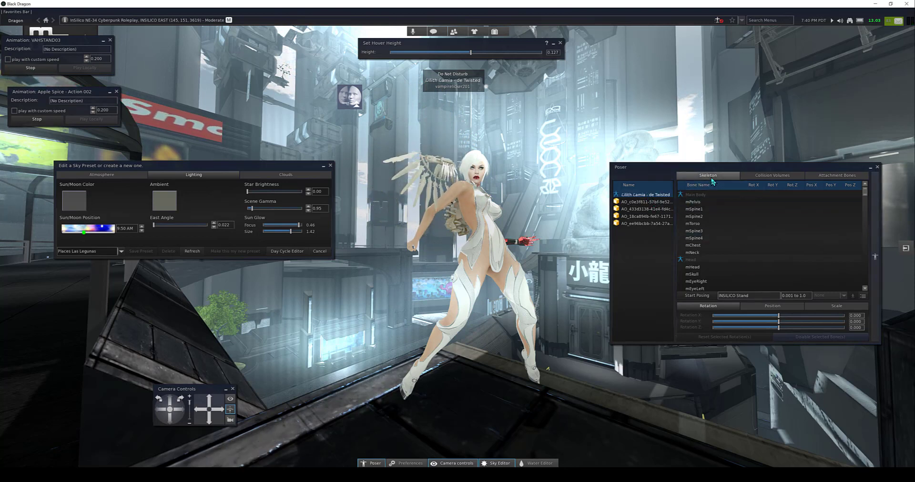
Step: Start posing the avatar in its current stance and name the pose INSILICO Stand 2
click(704, 296)
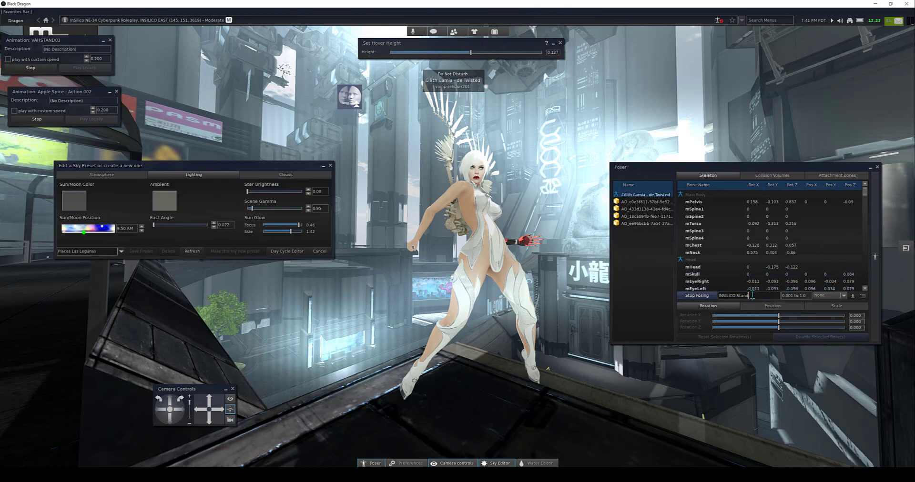
drag(741, 295, 749, 295)
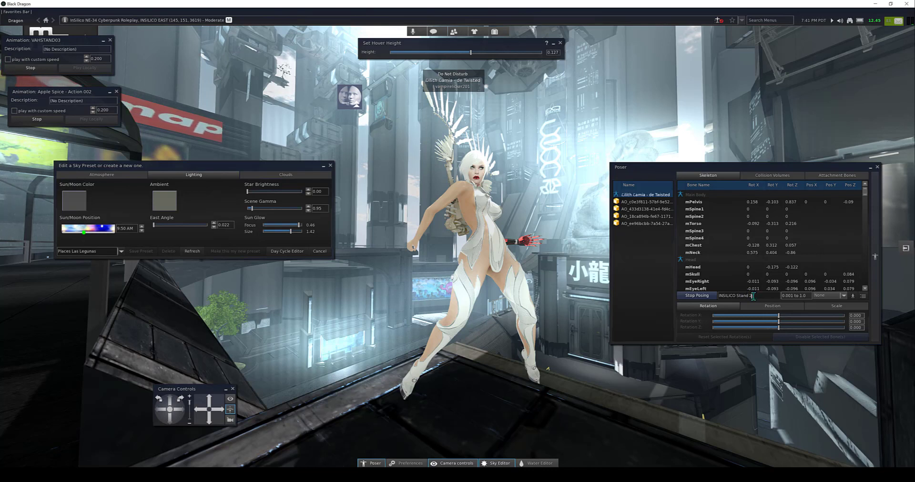
click(865, 297)
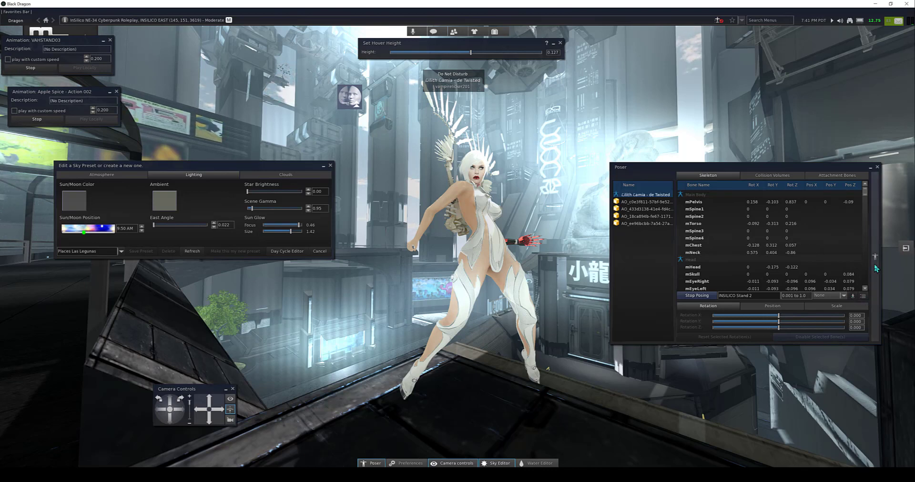
Step: Look through the Poser's list of saved poses and its animation queue, and return to the bone list
drag(785, 164, 741, 159)
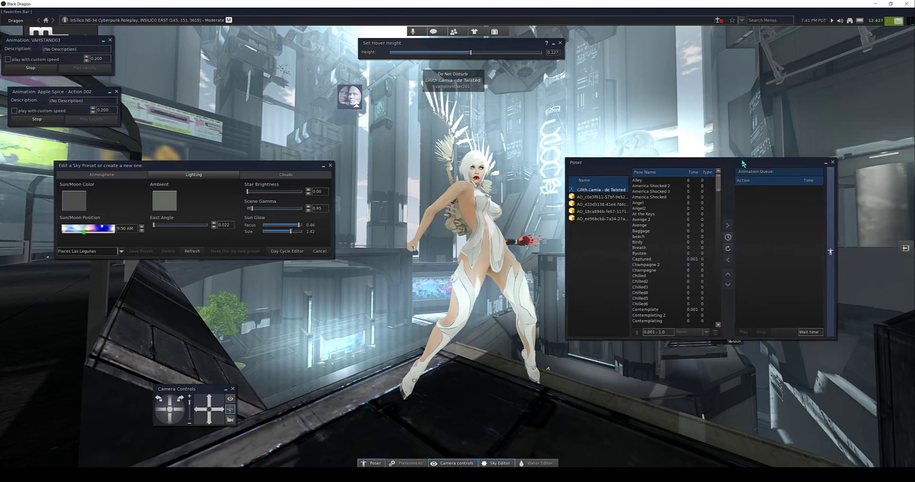
click(831, 253)
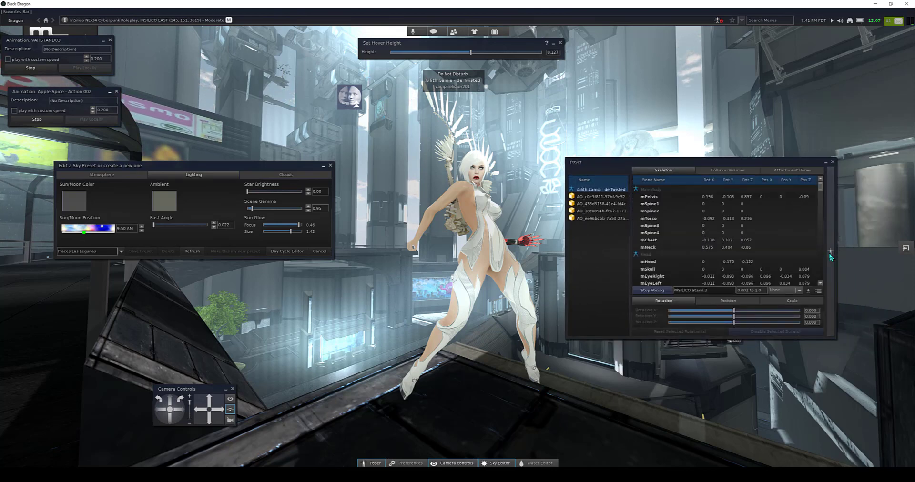
click(831, 252)
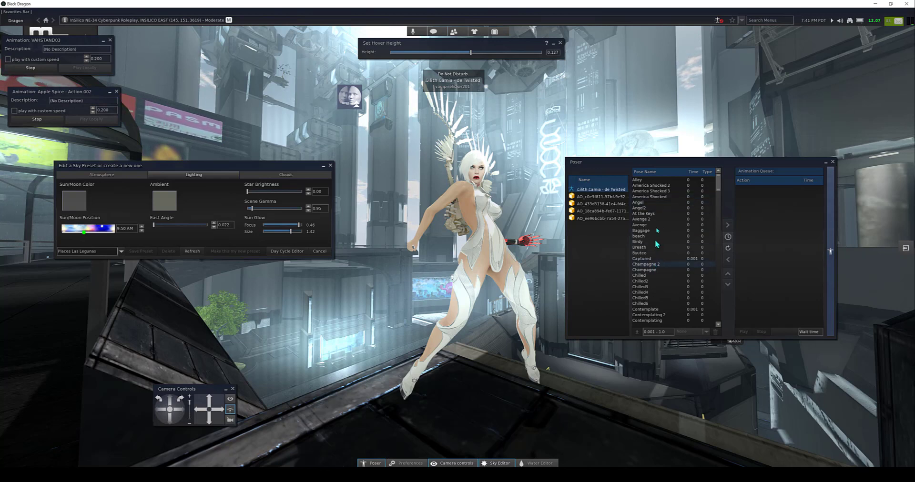
scroll(658, 233, down, 7)
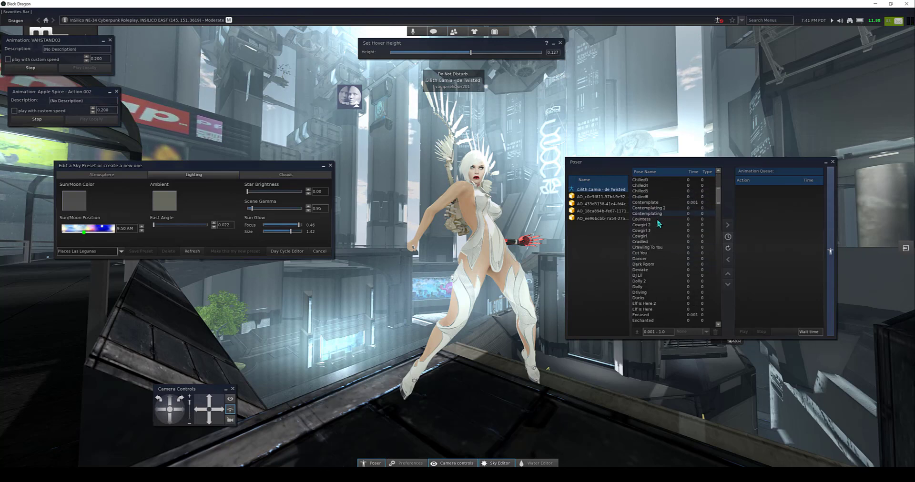
scroll(657, 222, down, 10)
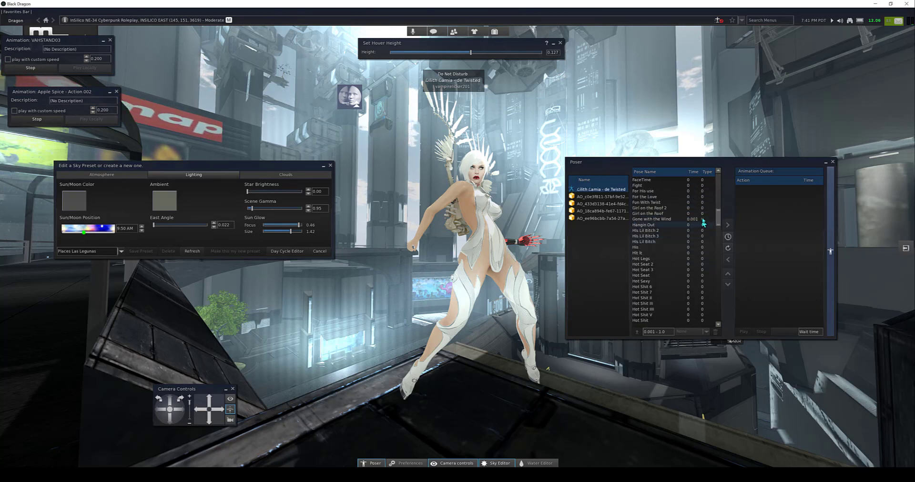
drag(718, 217, 716, 318)
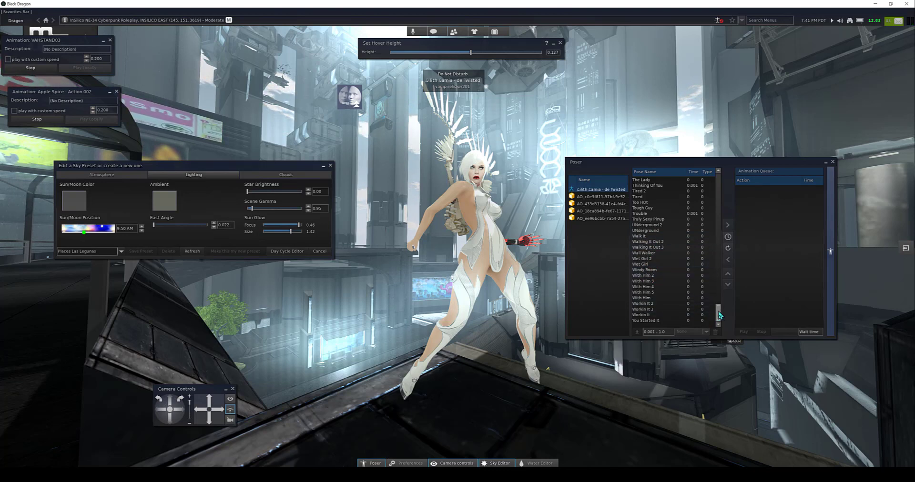
drag(719, 316, 719, 182)
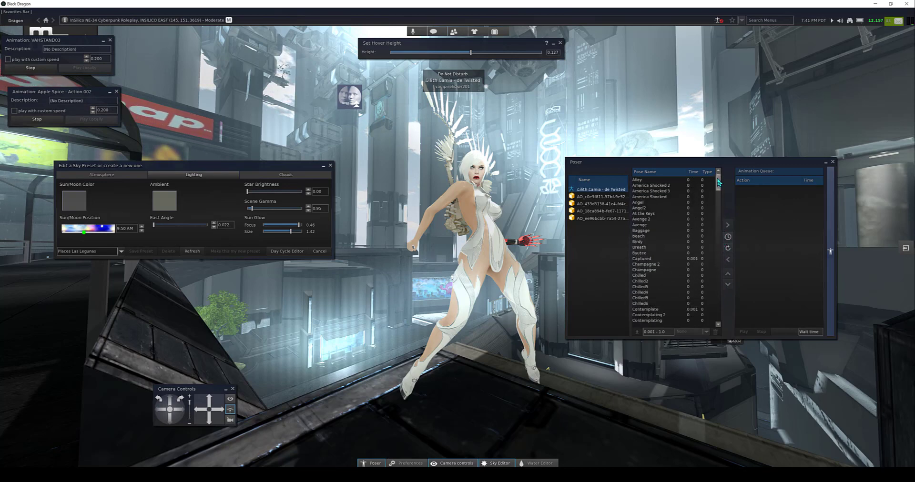
click(830, 251)
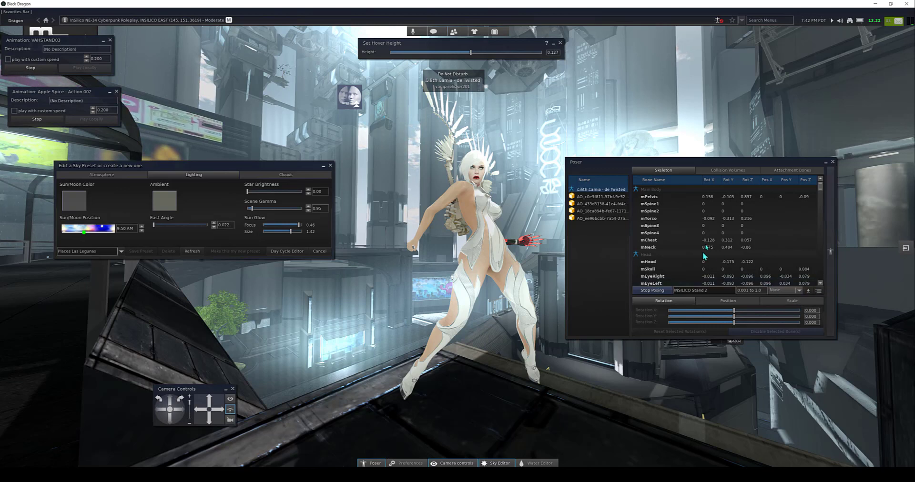
Step: Rotate the avatar's mPelvis bone to about X 0.115, Y -0.211 and Z 0.613
drag(708, 162, 740, 160)
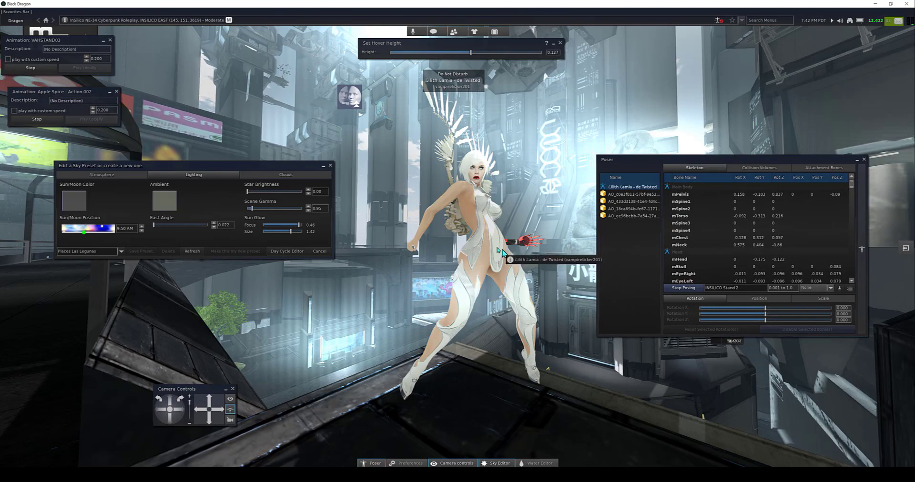
mouse_move(490, 239)
alt+mouse_down()
mouse_move(381, 222)
mouse_move(476, 219)
mouse_move(382, 196)
mouse_move(317, 217)
mouse_move(594, 235)
mouse_move(505, 238)
alt+mouse_up()
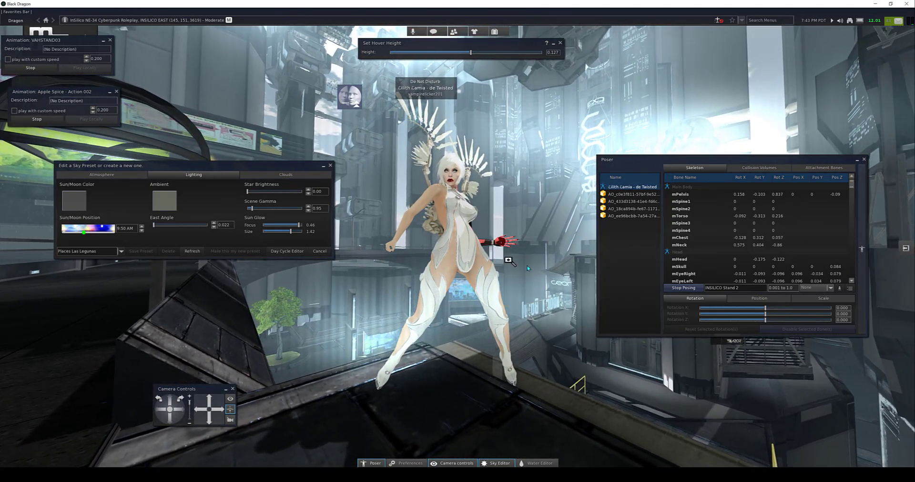
click(690, 195)
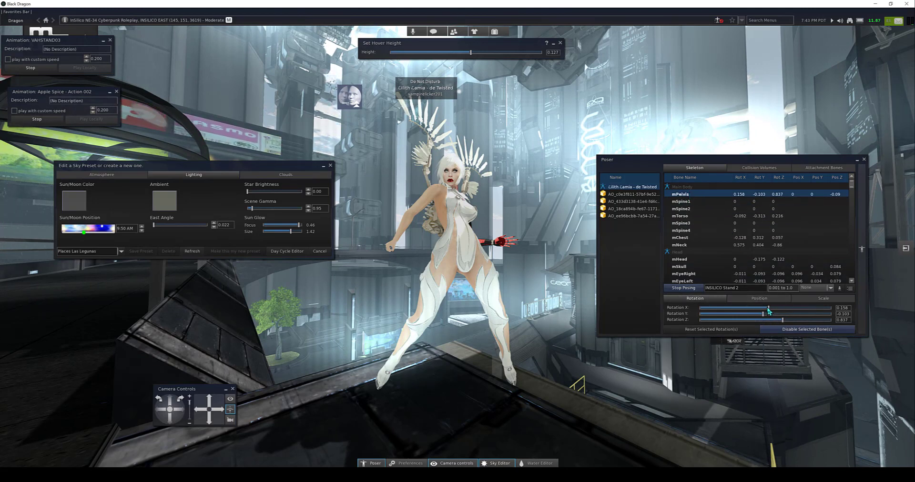
drag(768, 308, 761, 315)
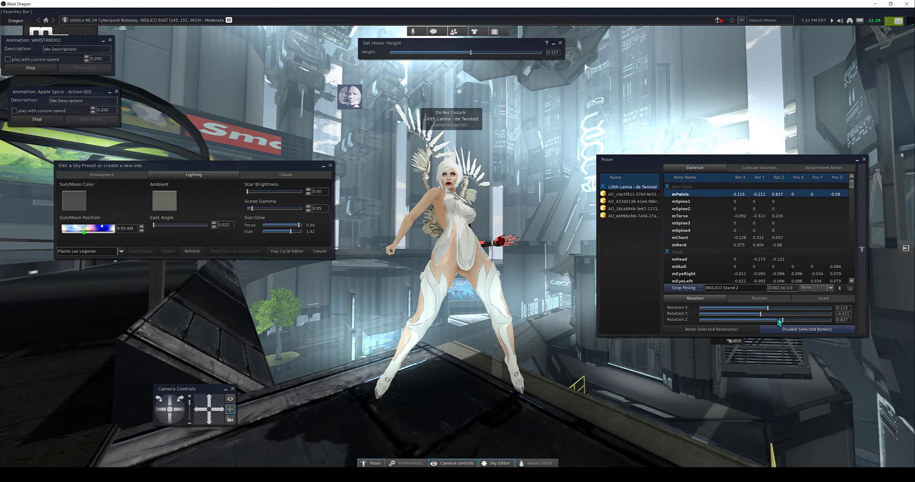
drag(782, 321, 778, 322)
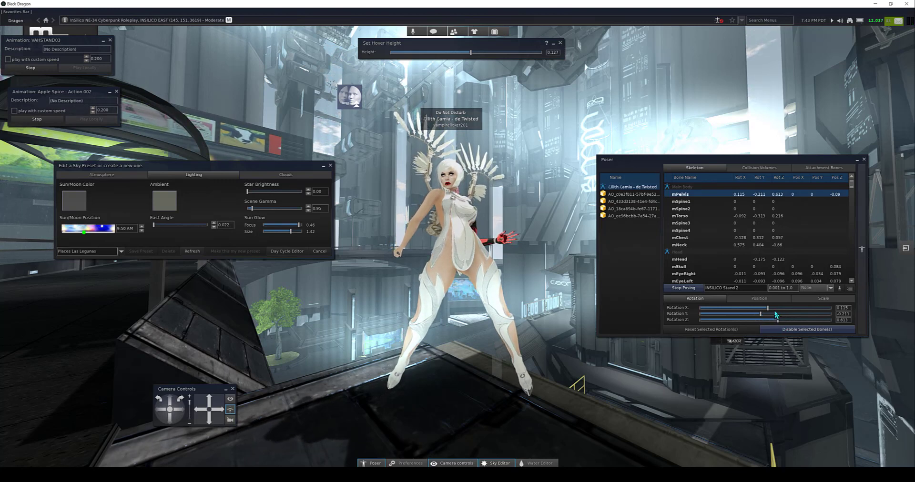
Step: Raise the mPelvis bone to a Z position of about 0.366 and set its Y rotation to about 0.038
click(757, 298)
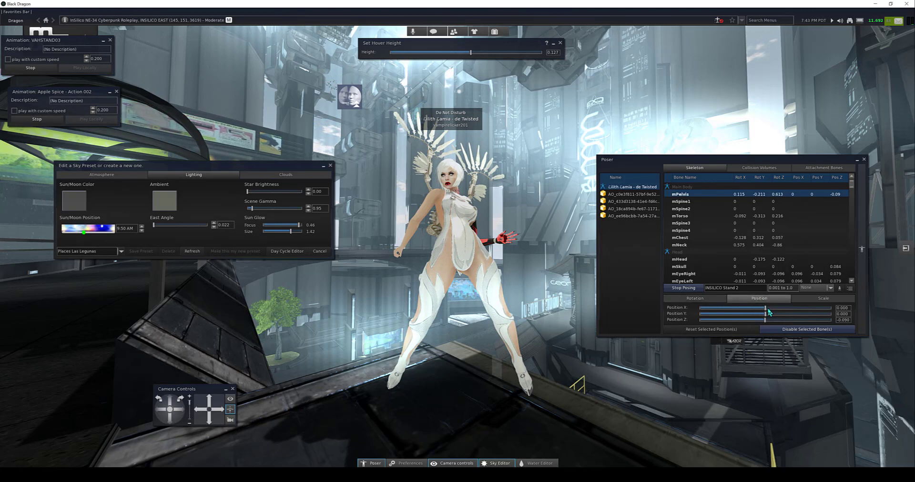
drag(765, 321, 768, 319)
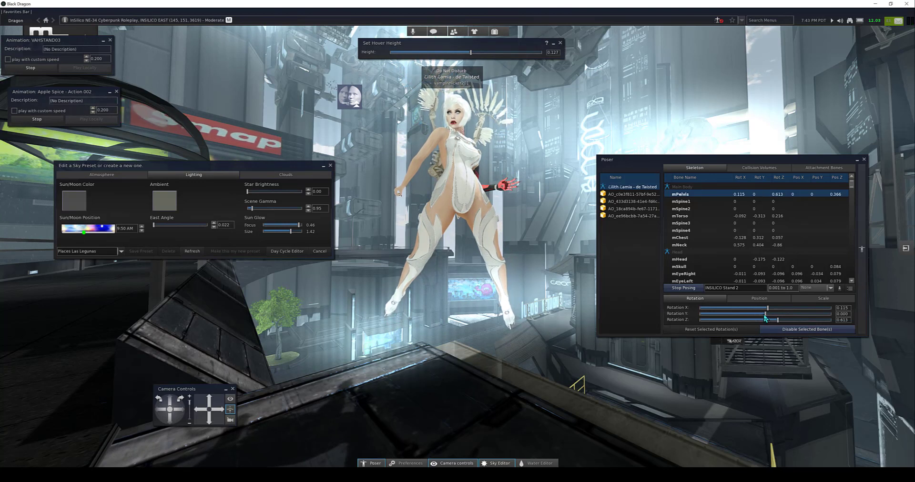
drag(766, 318, 767, 319)
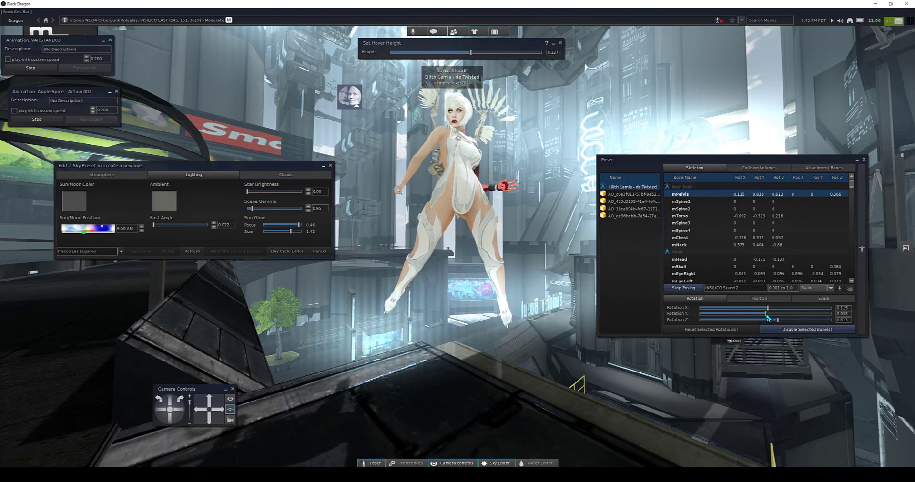
Step: Bend the right elbow by rotating mElbowRight to about X -0.134, Y 0.115 and Z 1.475
alt+click(467, 201)
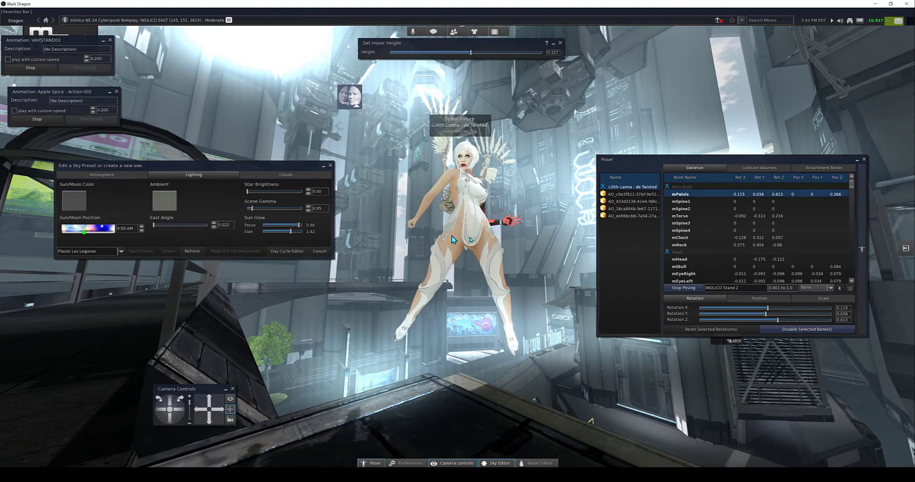
alt+drag(448, 259, 602, 260)
alt+drag(453, 211, 393, 208)
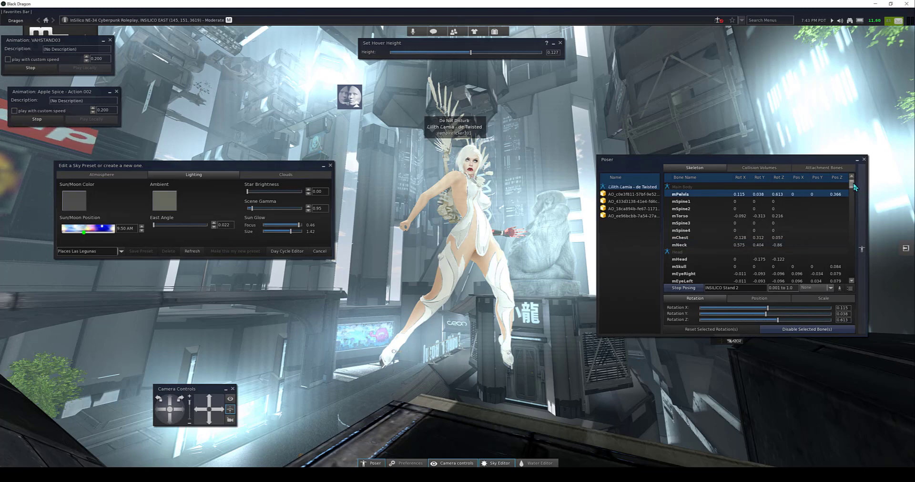
drag(854, 187, 853, 240)
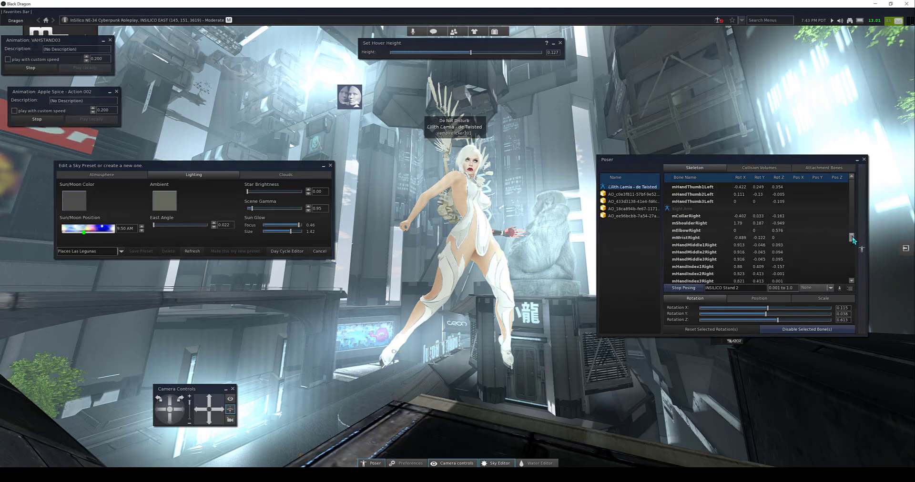
click(693, 231)
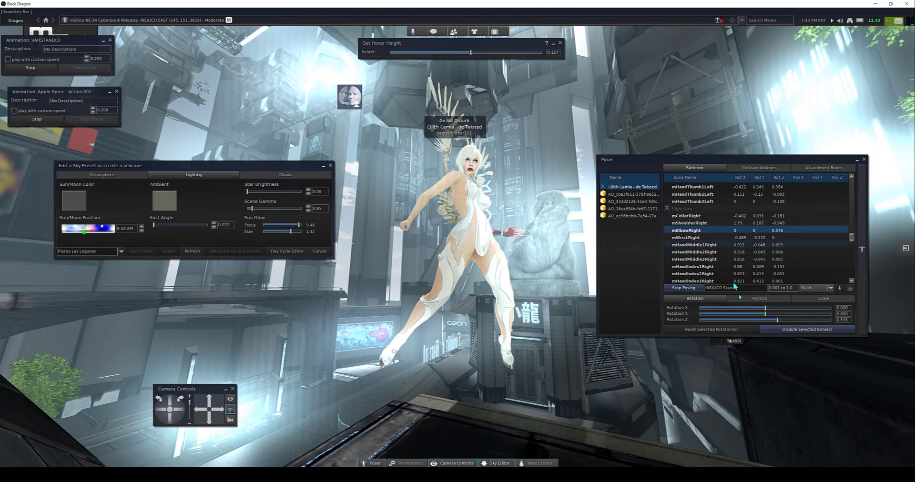
drag(765, 308, 766, 316)
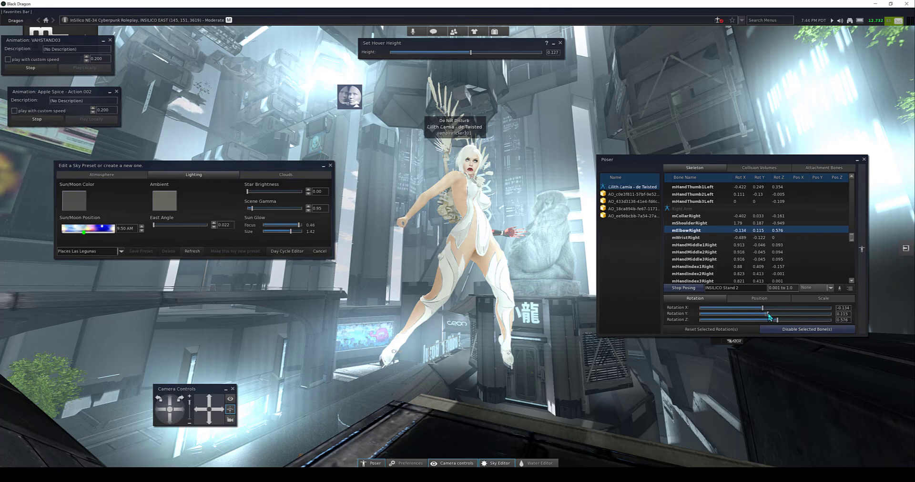
drag(777, 325, 798, 322)
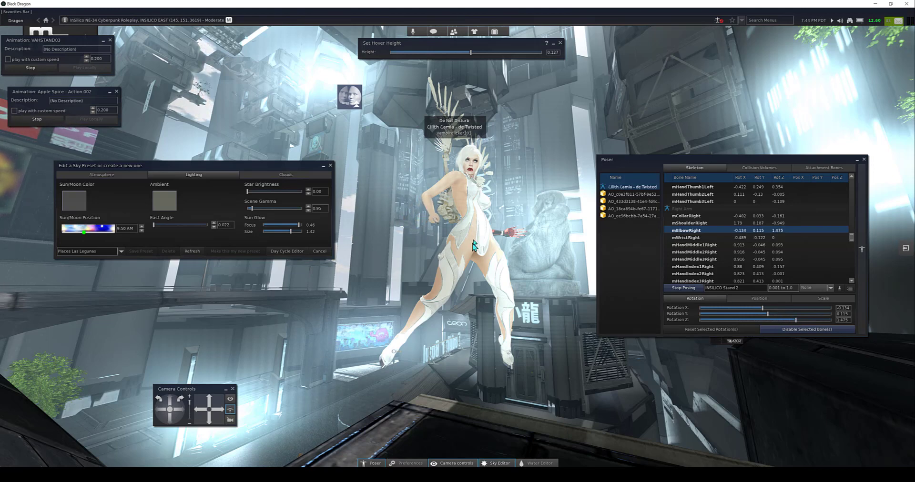
Step: Bend the right knee by setting the Y rotation of mKneeRight to about 1.207
alt+drag(473, 241, 427, 236)
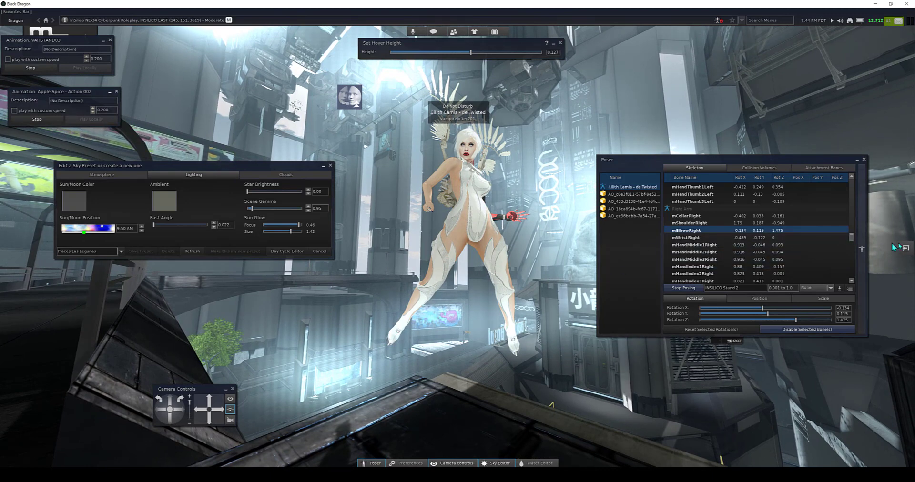
drag(852, 237, 854, 260)
click(696, 246)
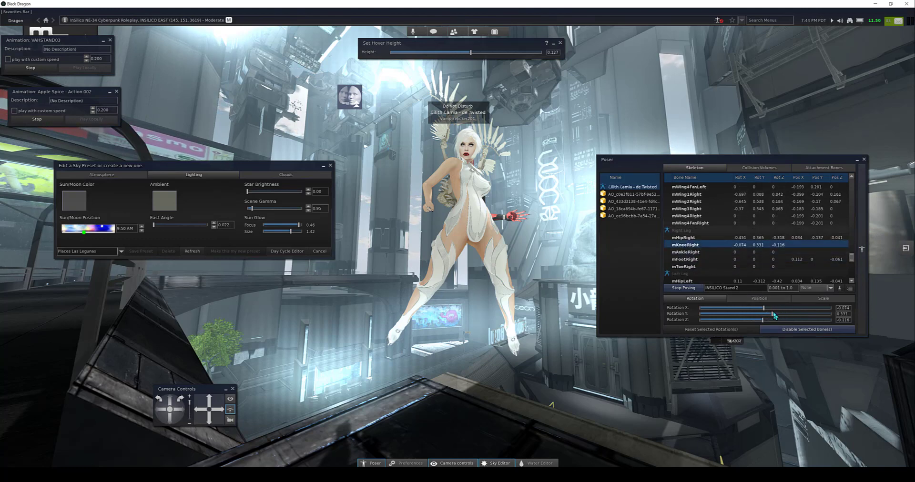
drag(771, 313, 791, 314)
Step: Rotate the mAnkleRight bone to about X -0.211 and Y 0.172
alt+drag(433, 271, 607, 272)
alt+click(383, 260)
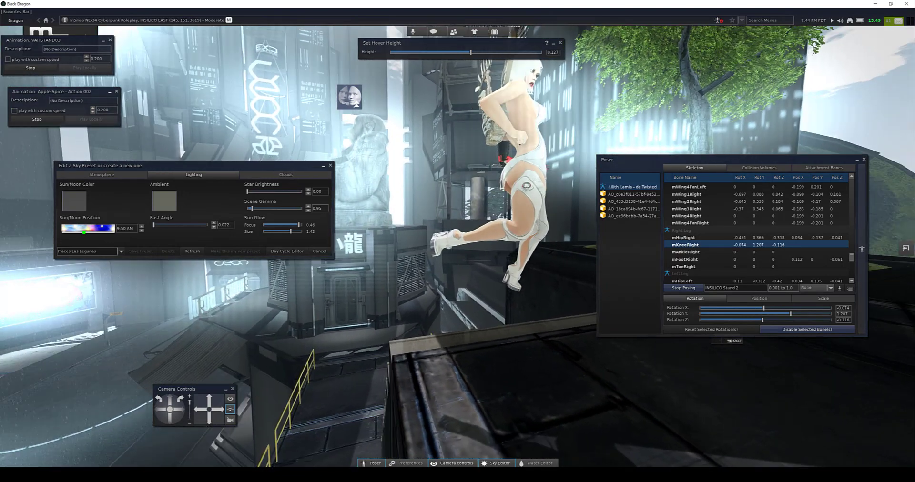
click(699, 252)
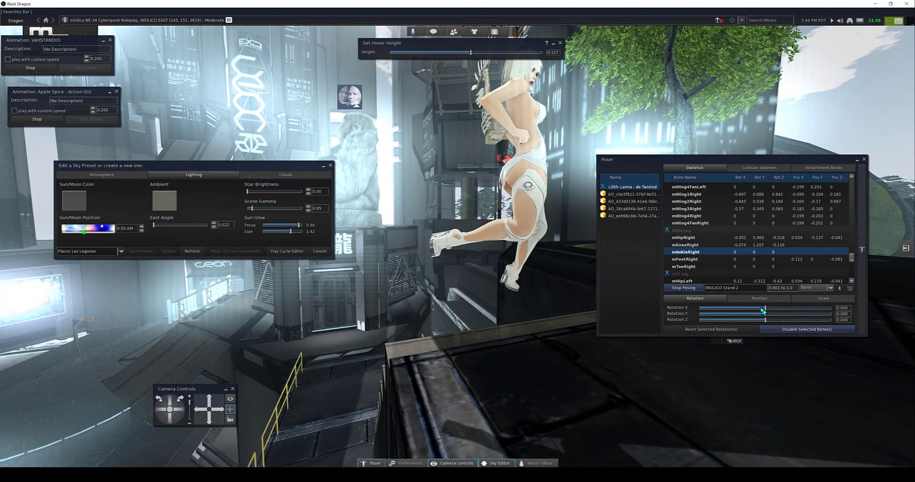
drag(765, 310, 761, 311)
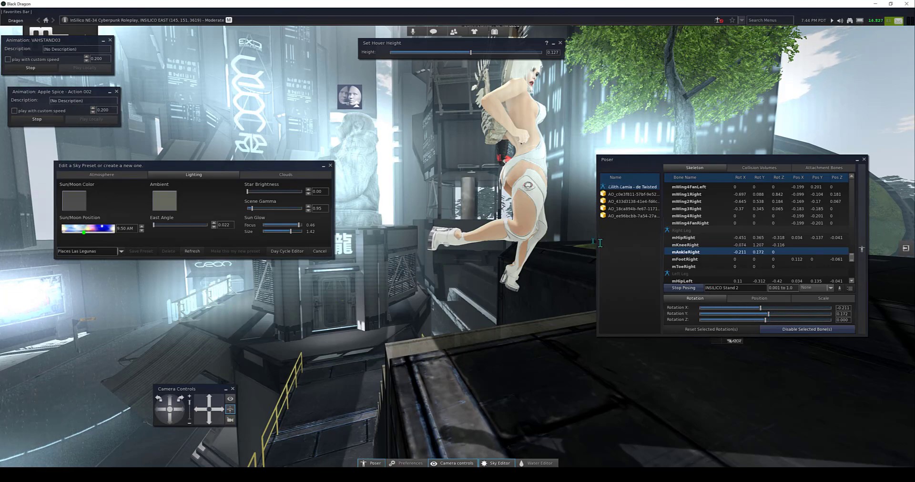
Step: Loosen two right-hand fingers by setting the X rotation of mHandMiddle1Right to about 0.230 and mHandIndex1Right to about 0.345
alt+drag(532, 230, 362, 230)
alt+drag(512, 284, 485, 279)
alt+drag(486, 346, 412, 231)
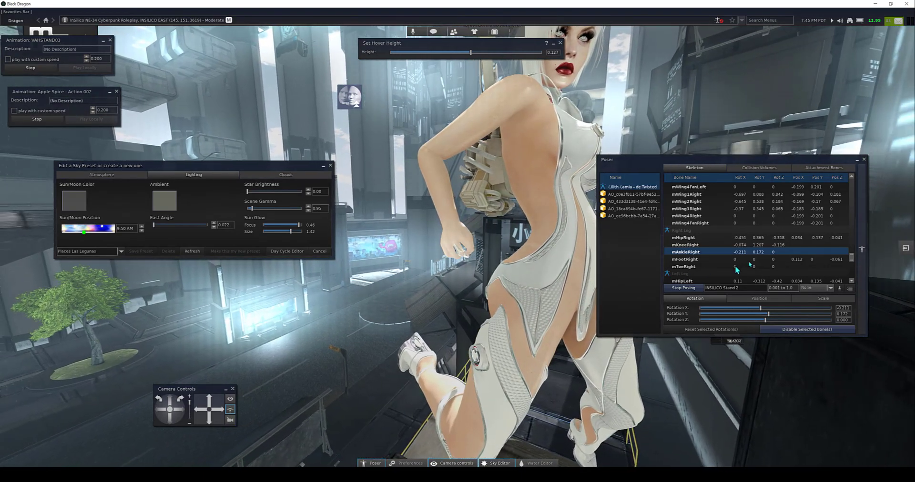
drag(852, 261, 854, 246)
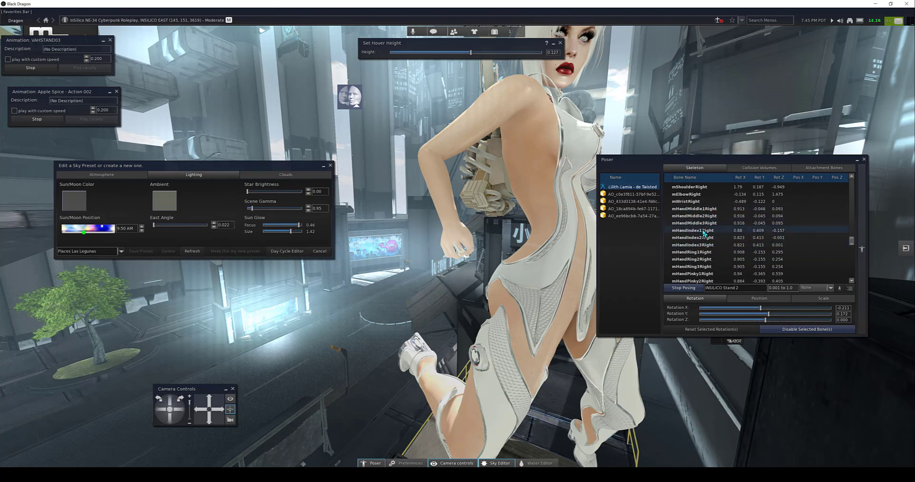
click(707, 209)
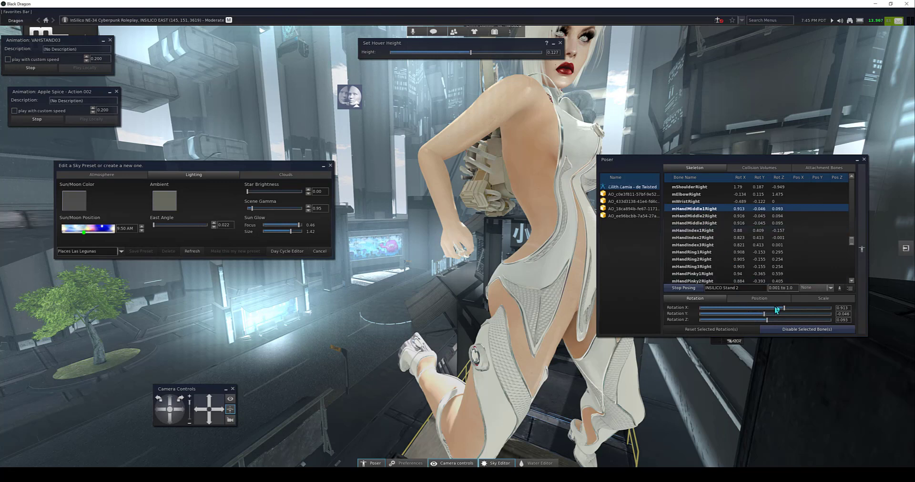
drag(784, 311, 771, 313)
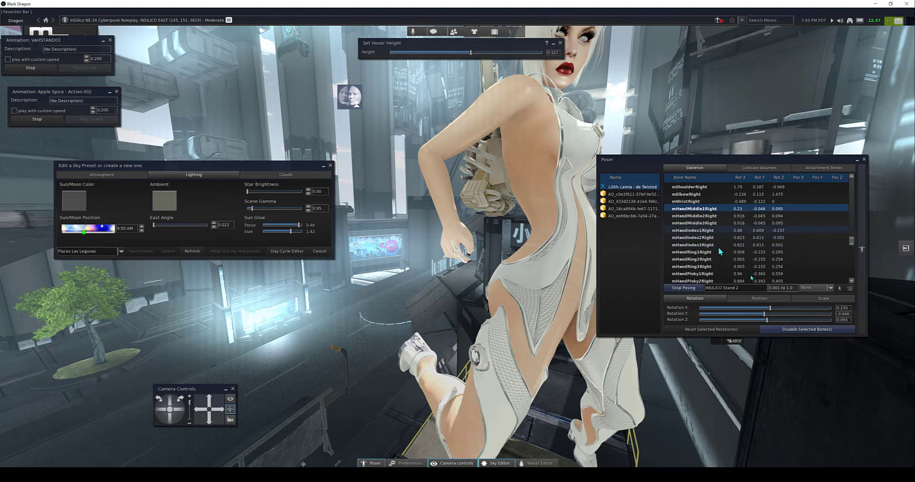
click(699, 230)
drag(779, 309, 773, 309)
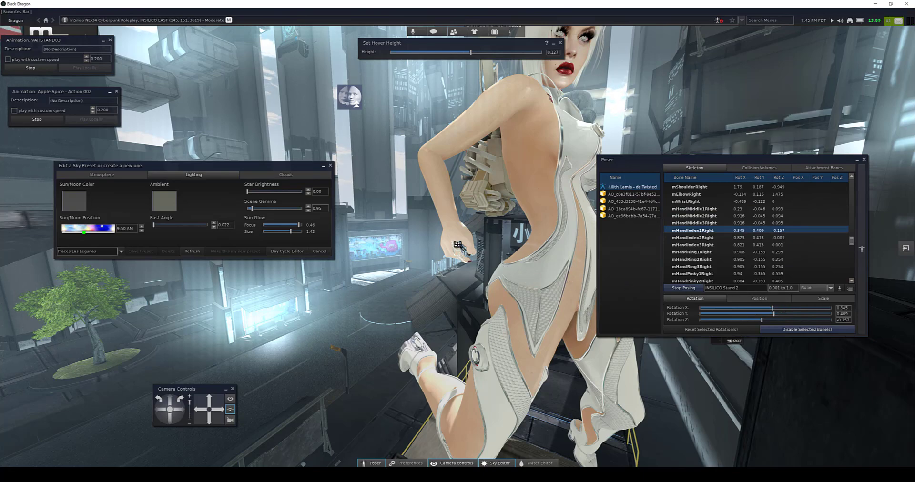
Step: Set the X rotation of the right ring finger bone mHandRing1Right to about 0.383
alt+drag(458, 245, 455, 191)
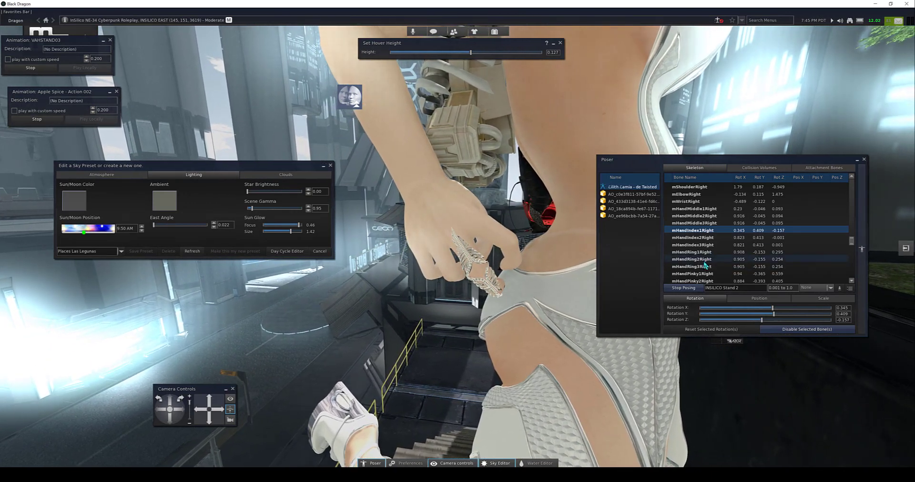
scroll(705, 255, down, 2)
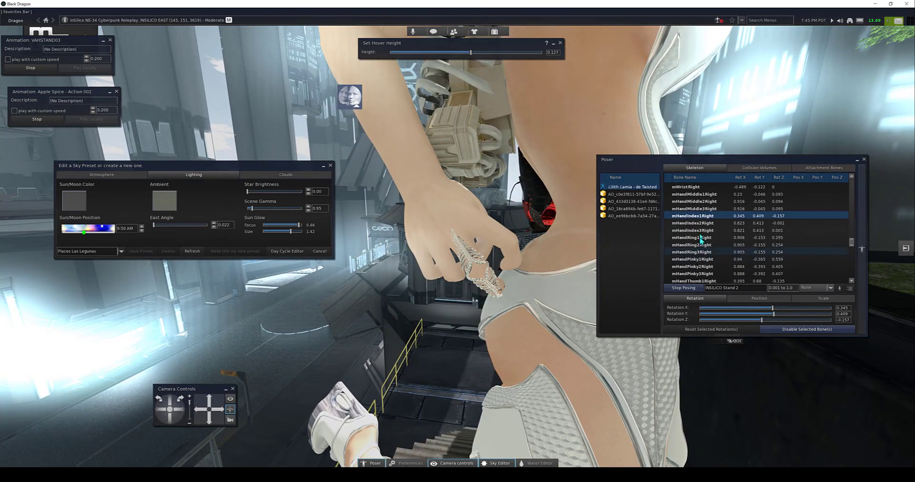
click(702, 238)
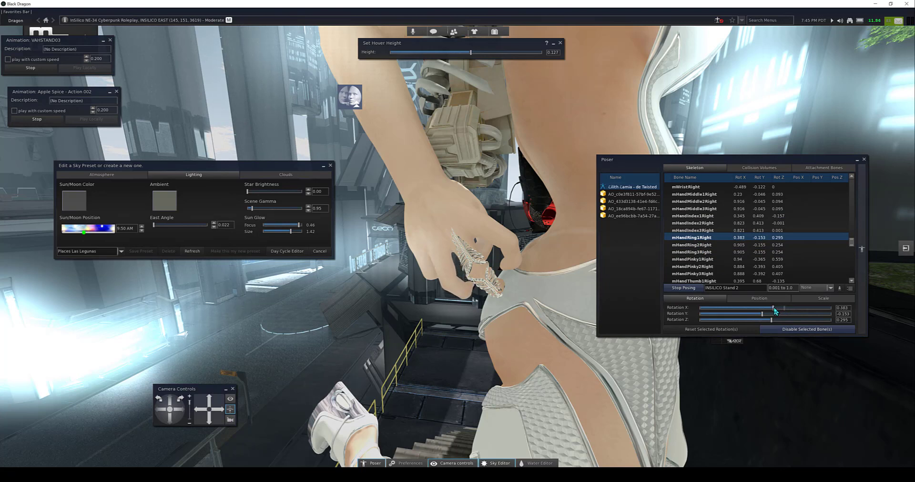
scroll(699, 263, down, 2)
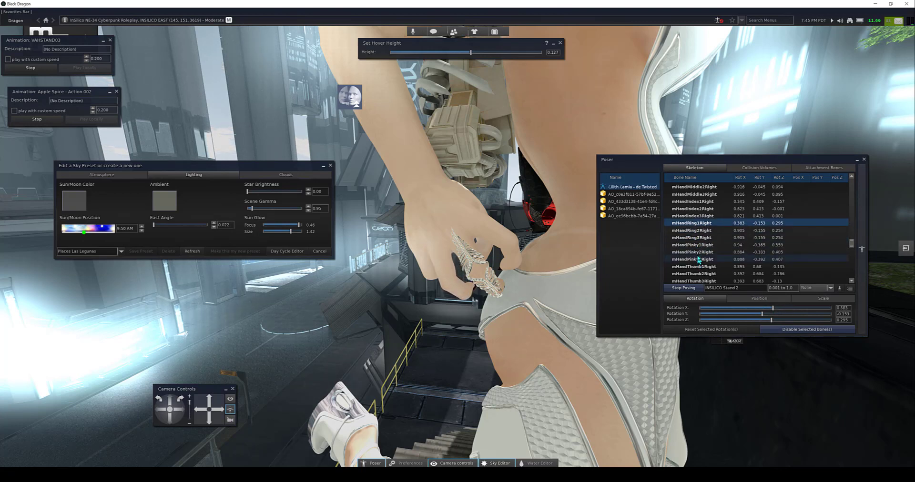
Step: Loosen the right pinky by setting the X rotation of mHandPinky1Right to about 0.230
scroll(699, 268, down, 3)
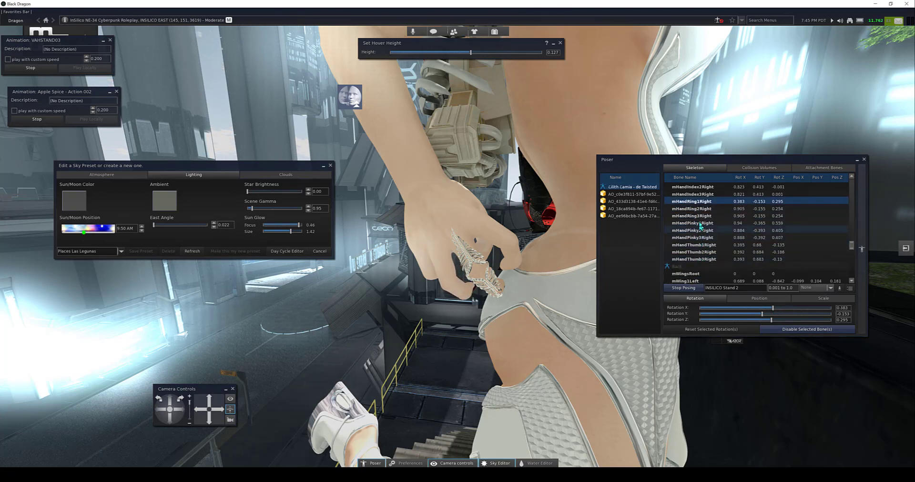
click(700, 223)
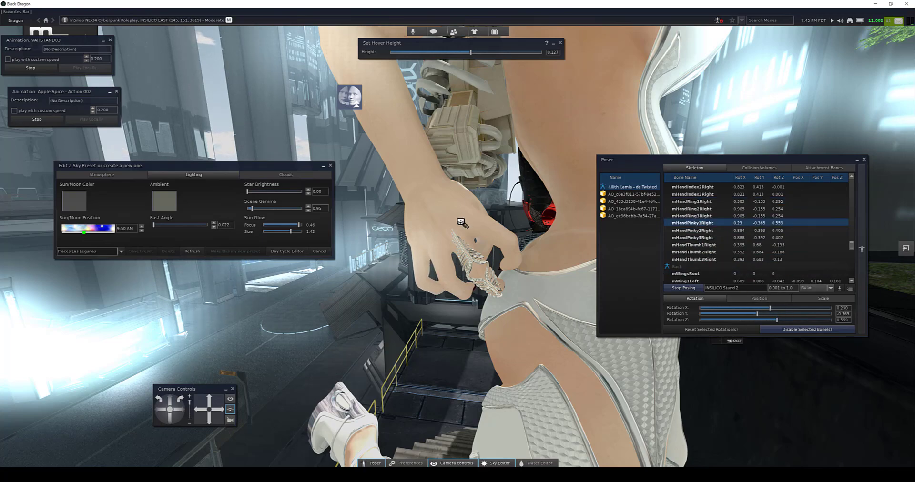
alt+drag(461, 222, 276, 229)
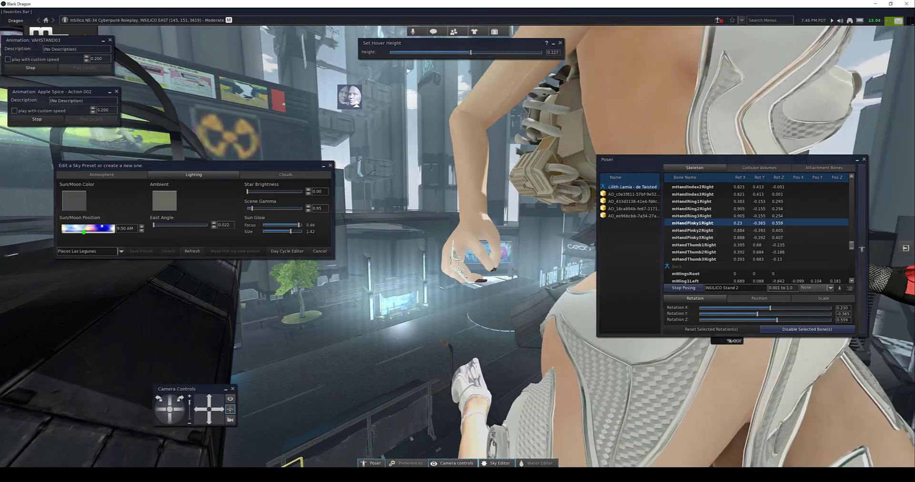
scroll(461, 247, down, 5)
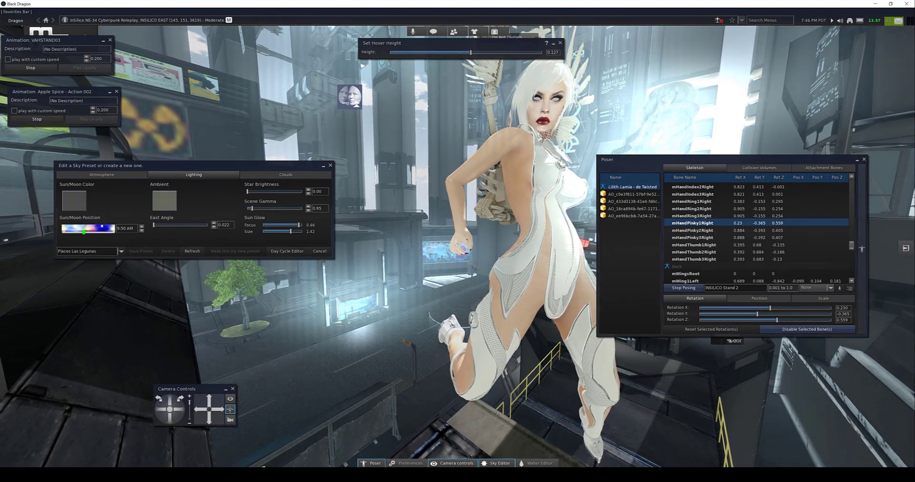
ctrl+alt+drag(555, 191, 469, 184)
scroll(431, 205, down, 2)
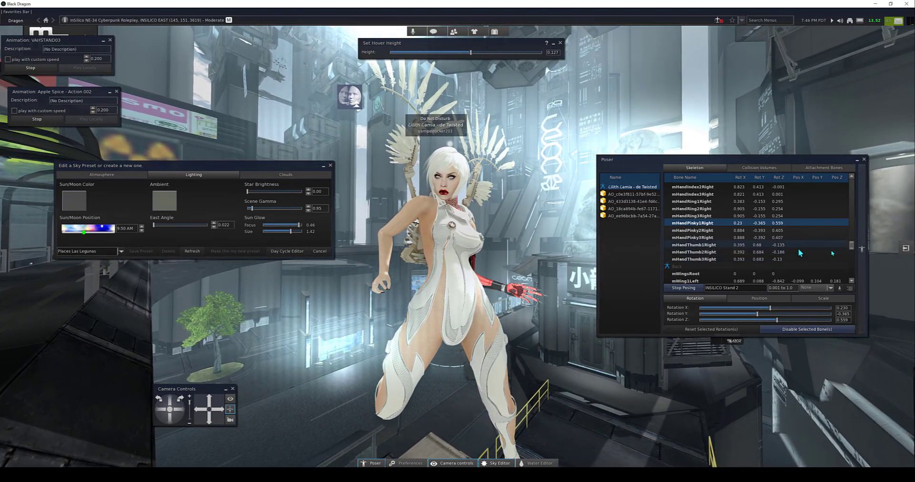
Step: Rotate mNeck to about X 0.345, Y 0.230, Z -0.709 and mHead to about X 0.192, Y -0.307, Z -0.326
scroll(851, 249, up, 3)
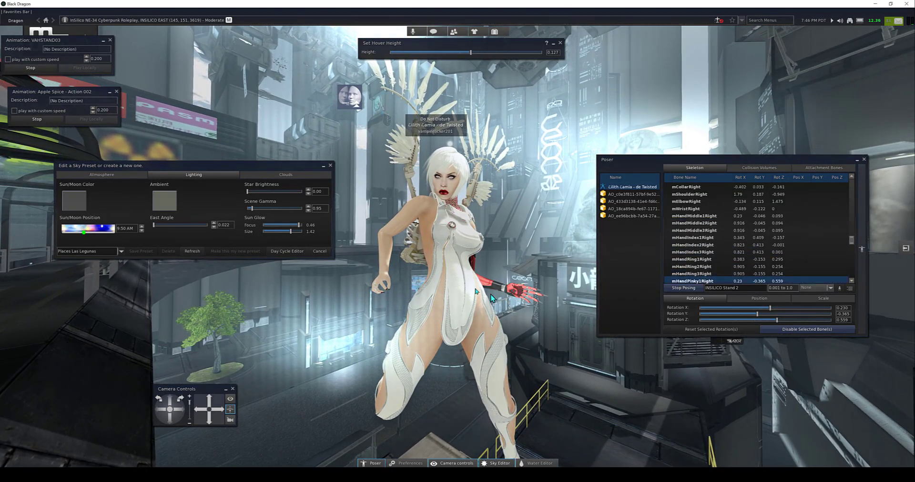
drag(851, 242, 858, 180)
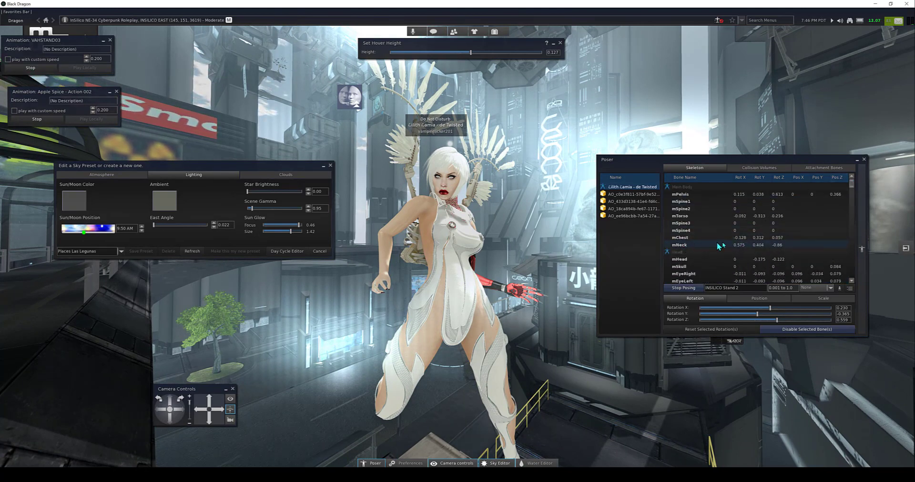
click(688, 245)
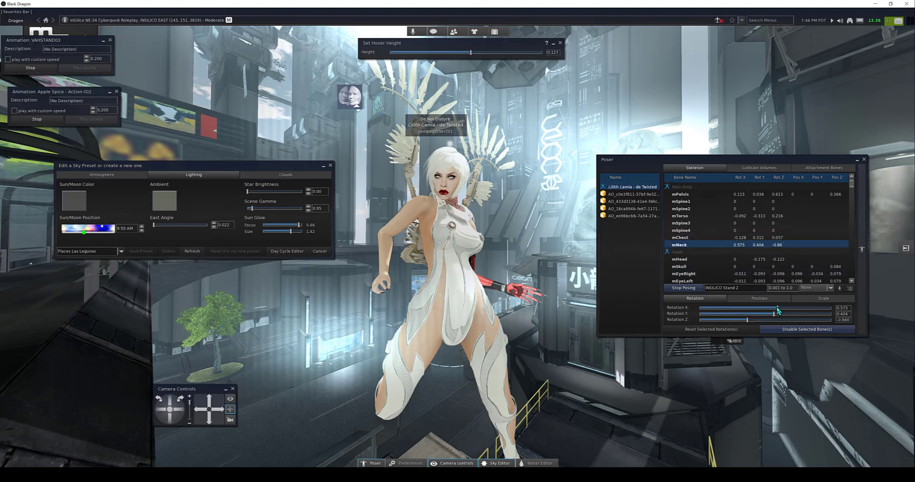
drag(777, 310, 771, 314)
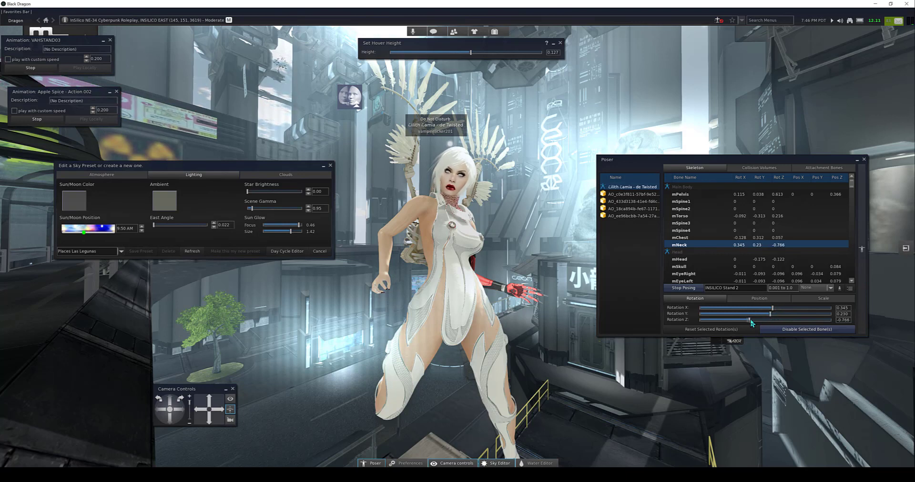
click(688, 260)
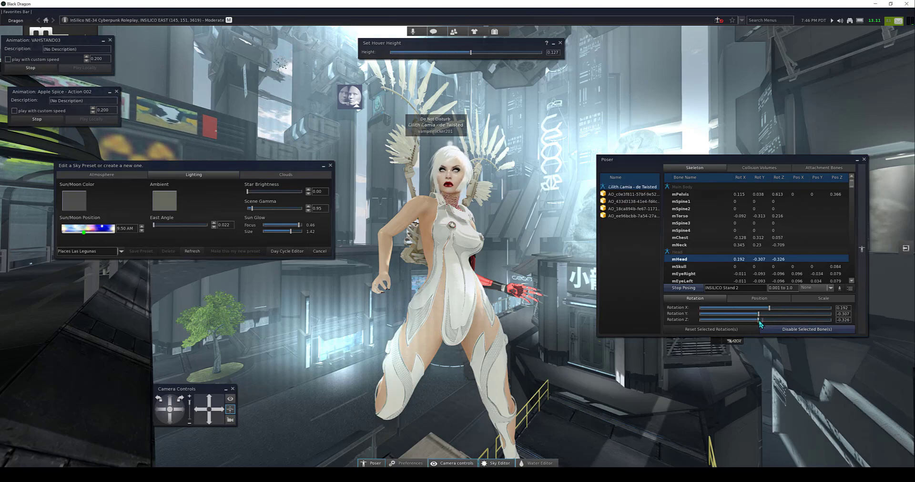
alt+drag(449, 207, 398, 233)
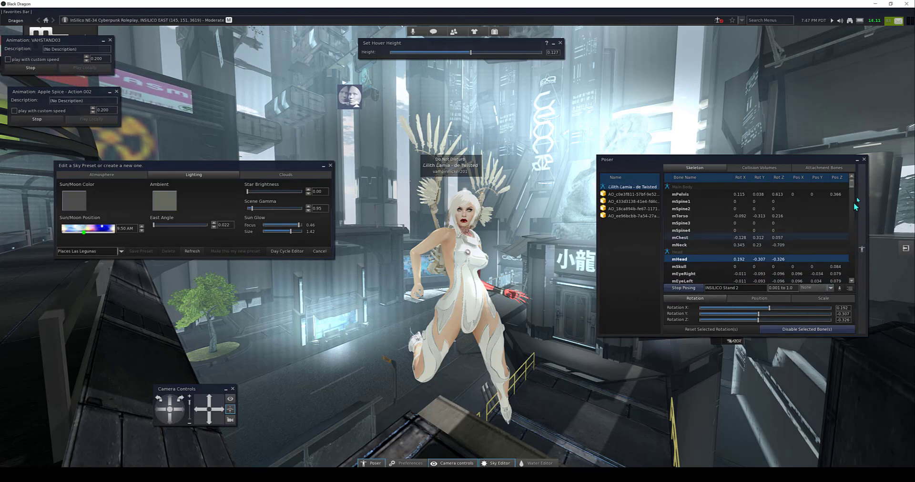
Step: Reposition the left wing by setting the X rotation of mWing1Left to about 0.326
scroll(700, 233, down, 20)
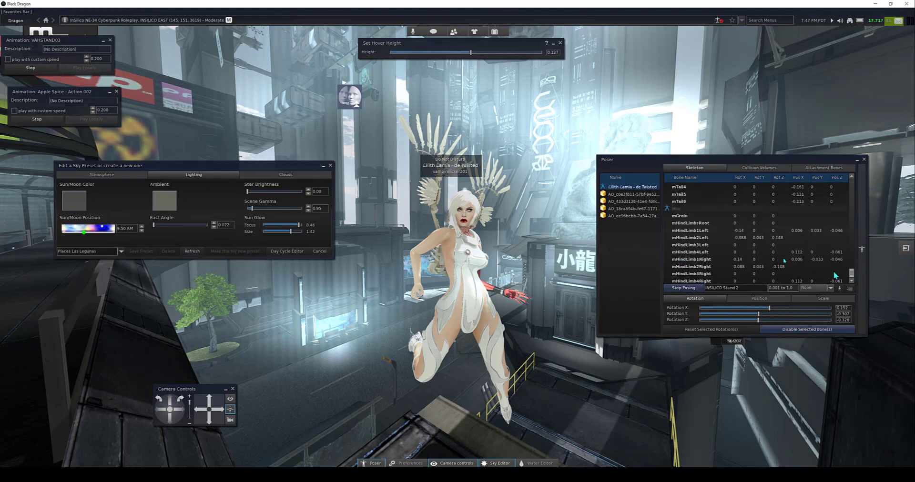
scroll(701, 233, up, 5)
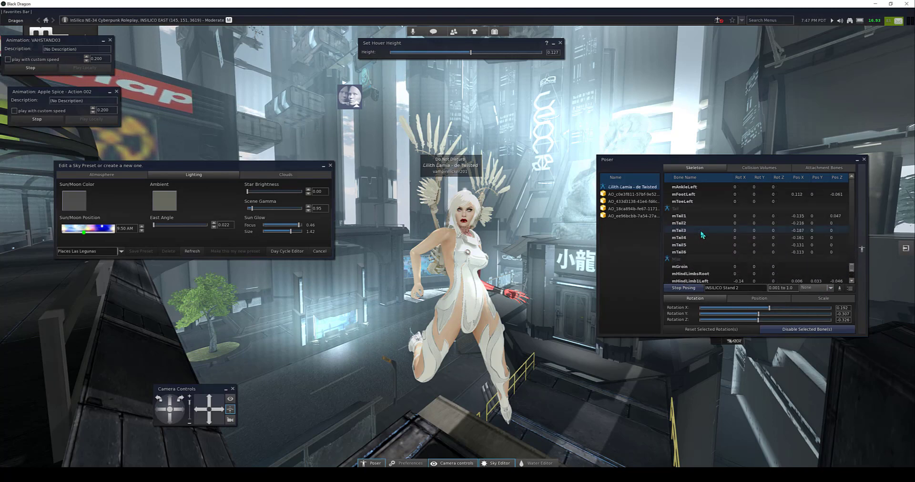
scroll(701, 232, up, 4)
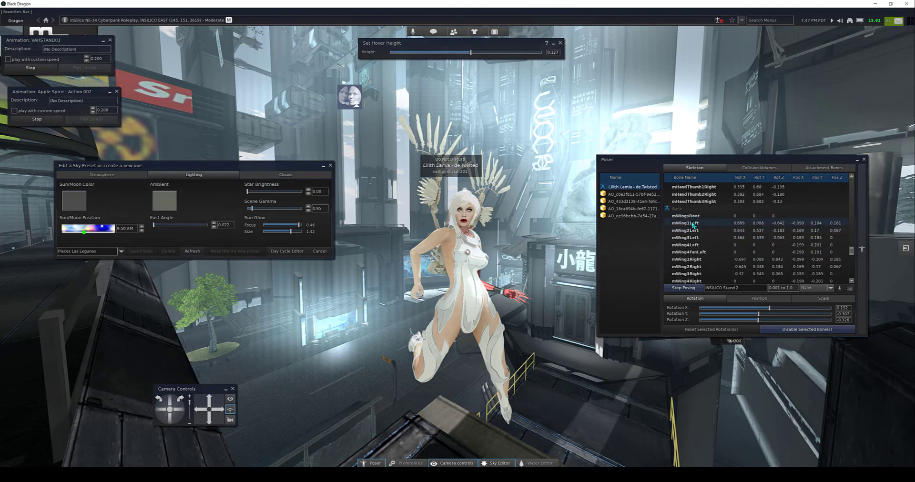
click(693, 224)
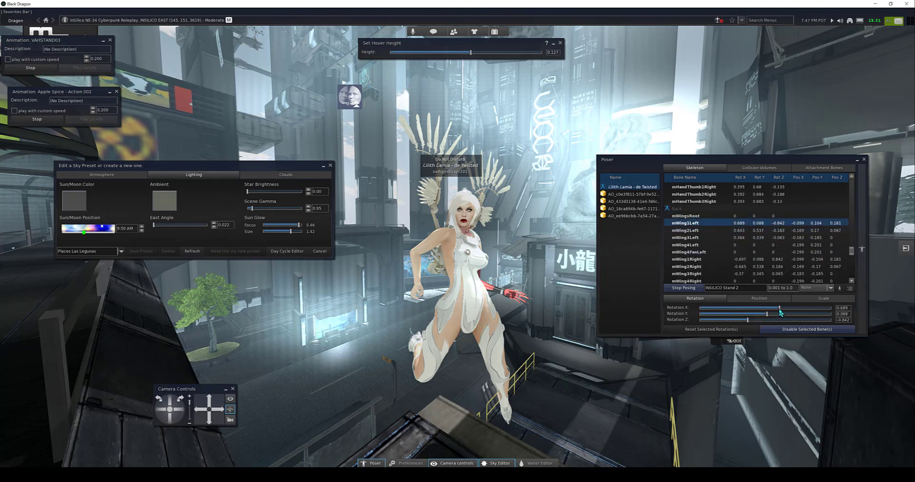
drag(779, 310, 773, 310)
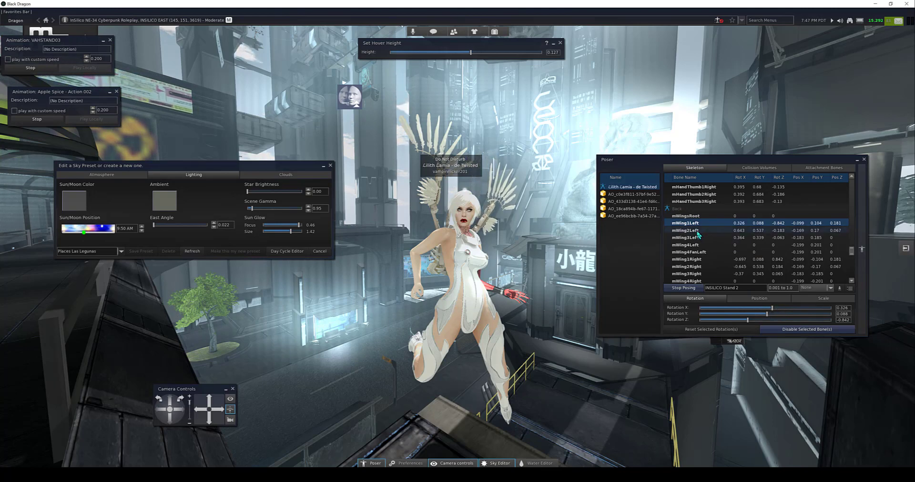
Step: Rotate the right wing's base bone mWing1Right to about X -0.134 and Y -0.096
click(695, 259)
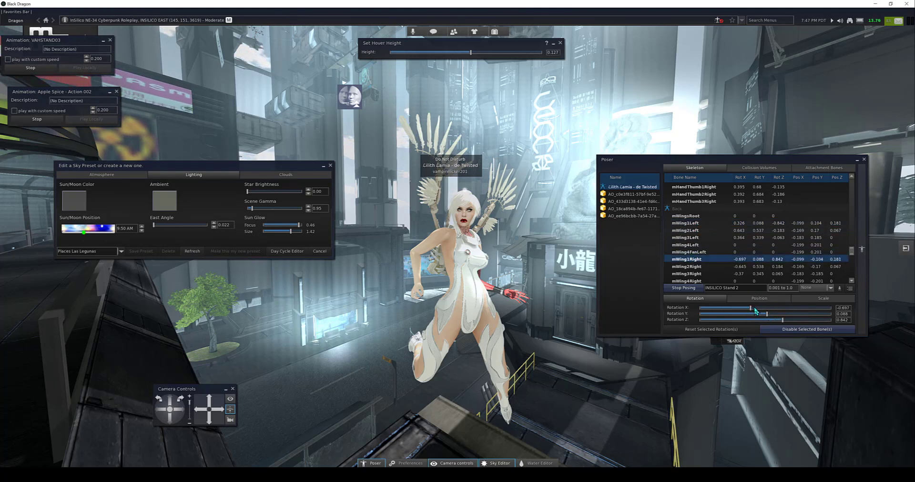
drag(752, 311, 765, 314)
alt+drag(469, 240, 815, 247)
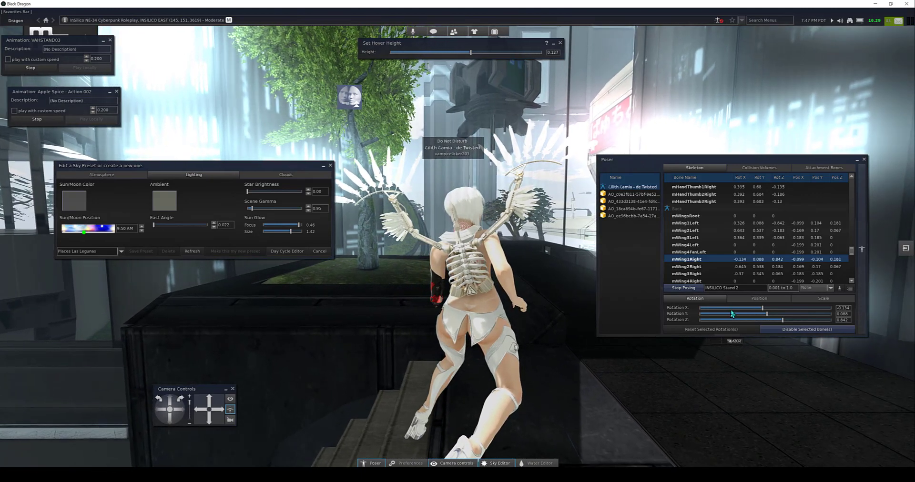
drag(766, 315, 763, 315)
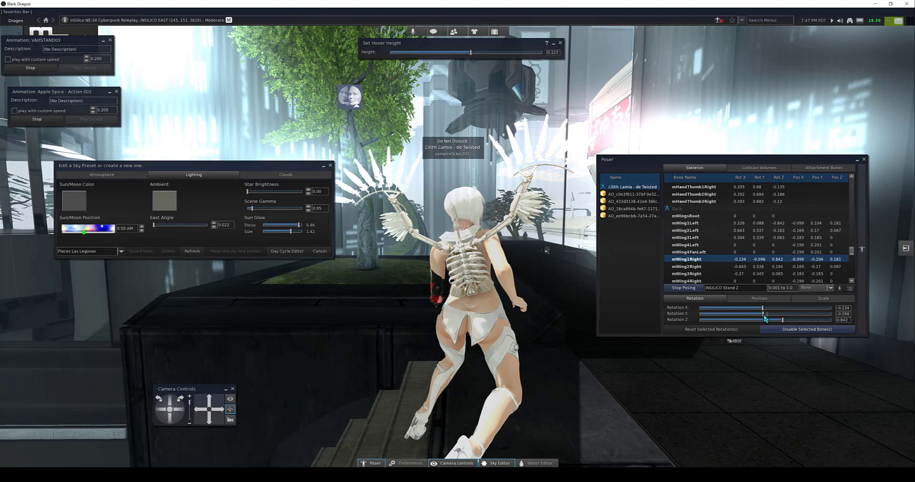
Step: Rotate the mWing2Right bone to about X -0.881, Y 0.383 and Z 0.383, and check the pose from several sides
click(694, 268)
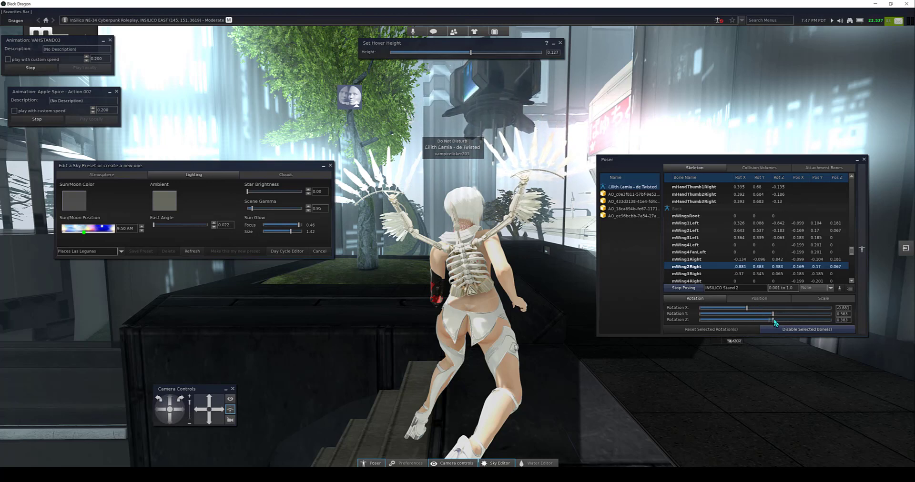
alt+drag(469, 239, 705, 241)
alt+drag(514, 219, 456, 230)
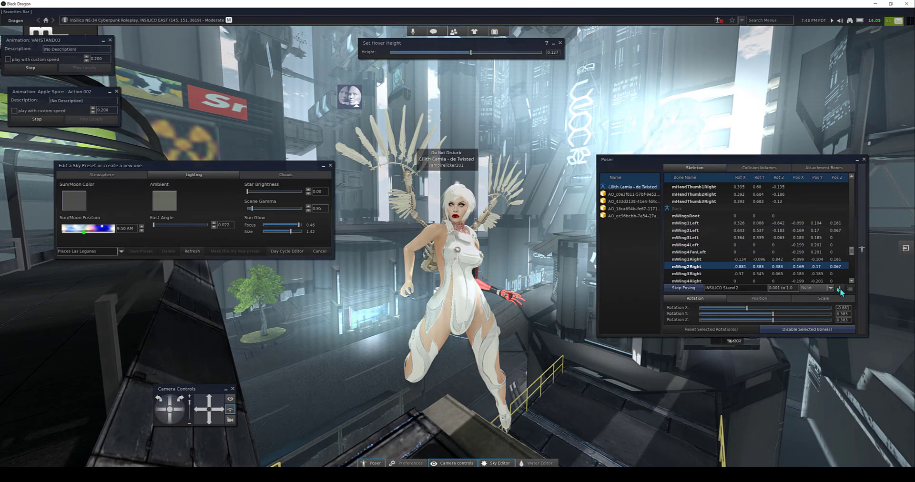
mouse_move(463, 247)
alt+mouse_down()
mouse_move(454, 242)
mouse_move(466, 196)
mouse_move(358, 177)
mouse_move(305, 186)
mouse_move(352, 202)
mouse_move(468, 213)
mouse_move(463, 241)
alt+mouse_up()
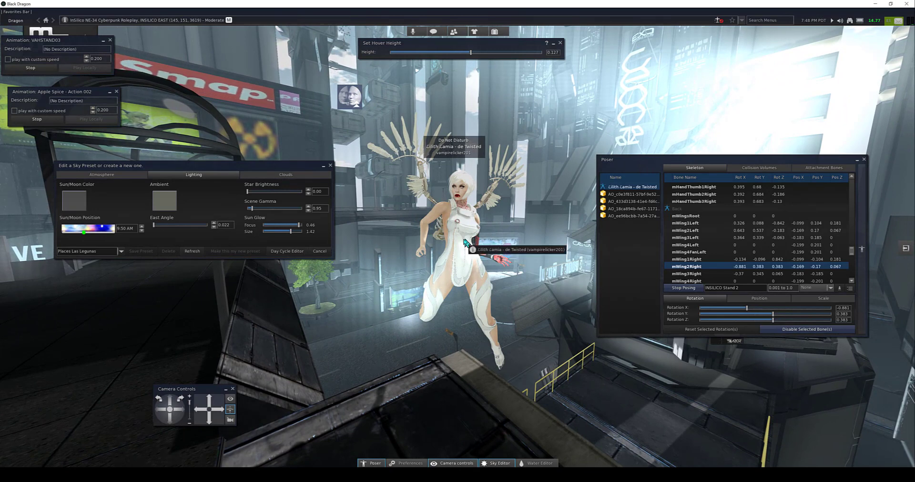
mouse_move(460, 249)
alt+mouse_down()
mouse_move(493, 245)
mouse_move(459, 242)
alt+mouse_up()
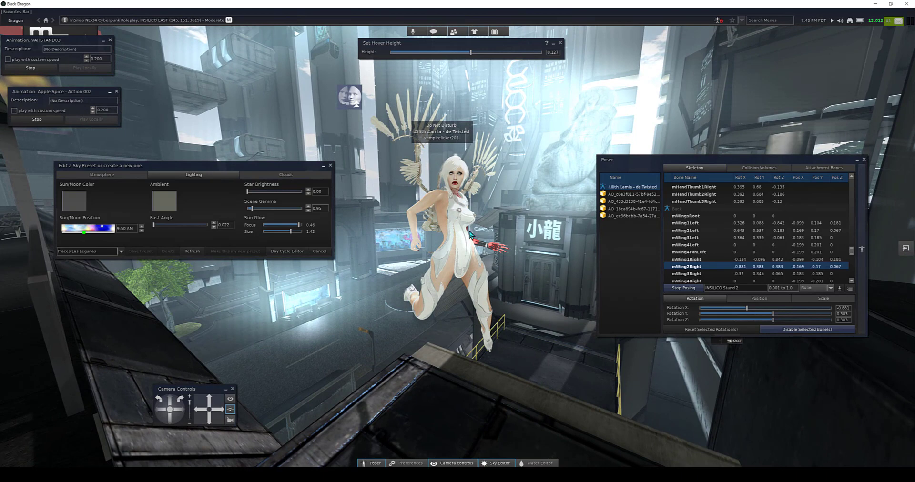